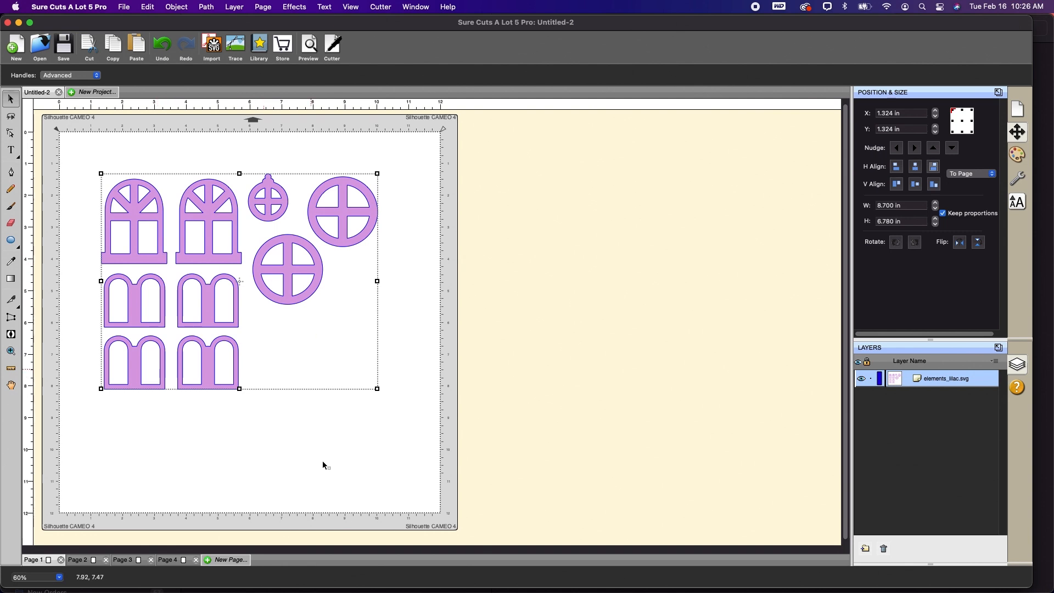
On page 2, move the pair of blue panels higher on the mat and erase the left panel with the 1.5 in circular eraser.
left_click(78, 560)
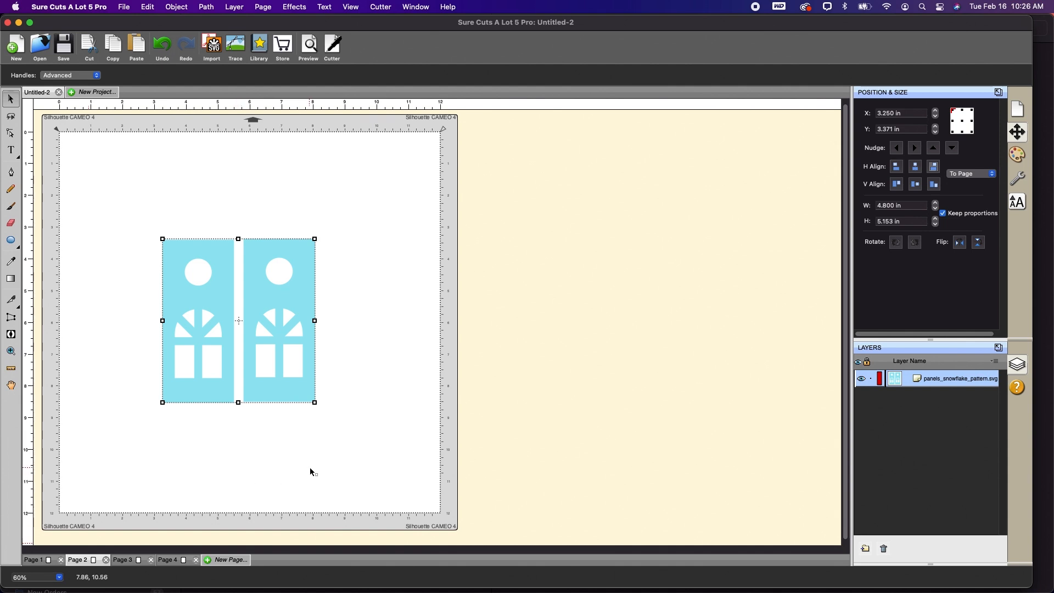
left_click(128, 559)
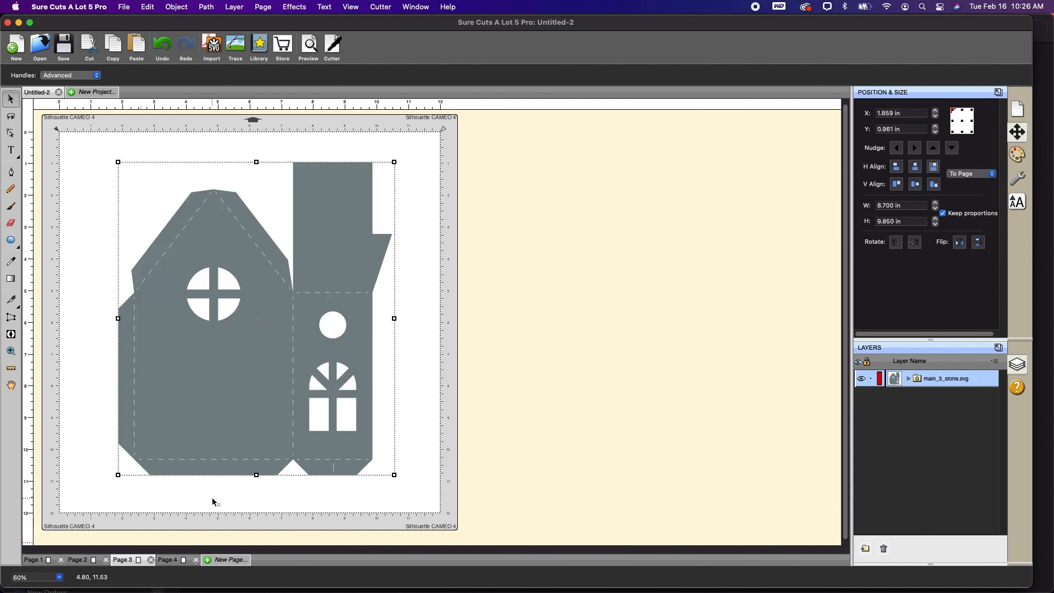
left_click(175, 562)
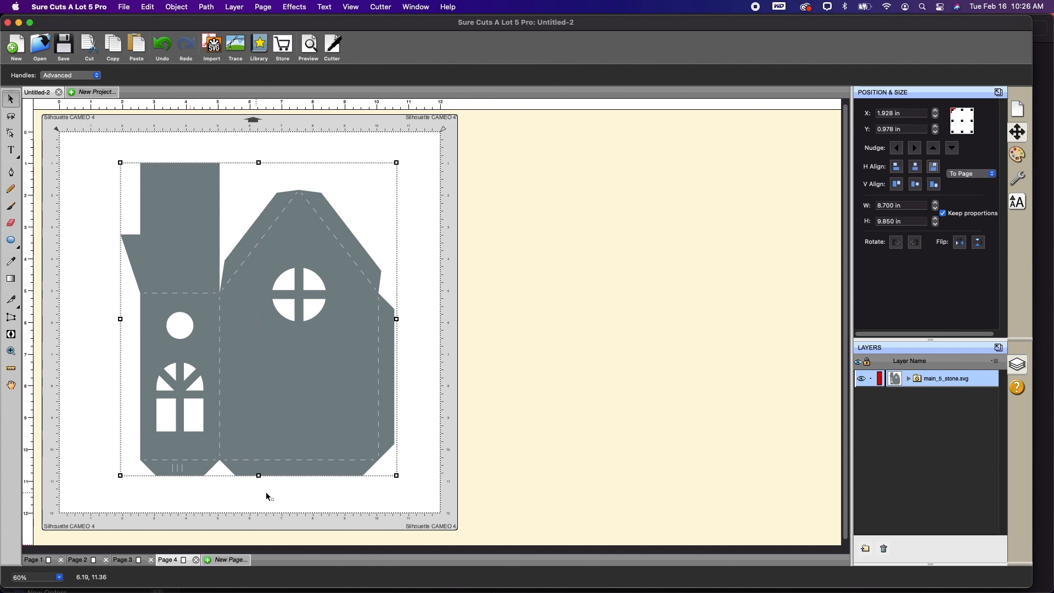
left_click(84, 562)
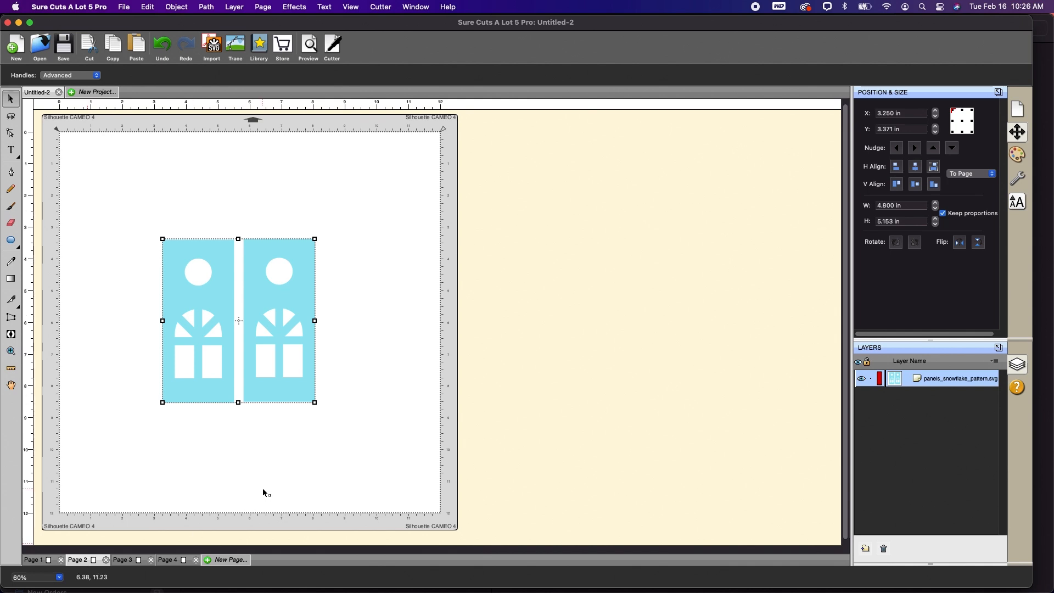
left_click_drag(310, 294, 337, 238)
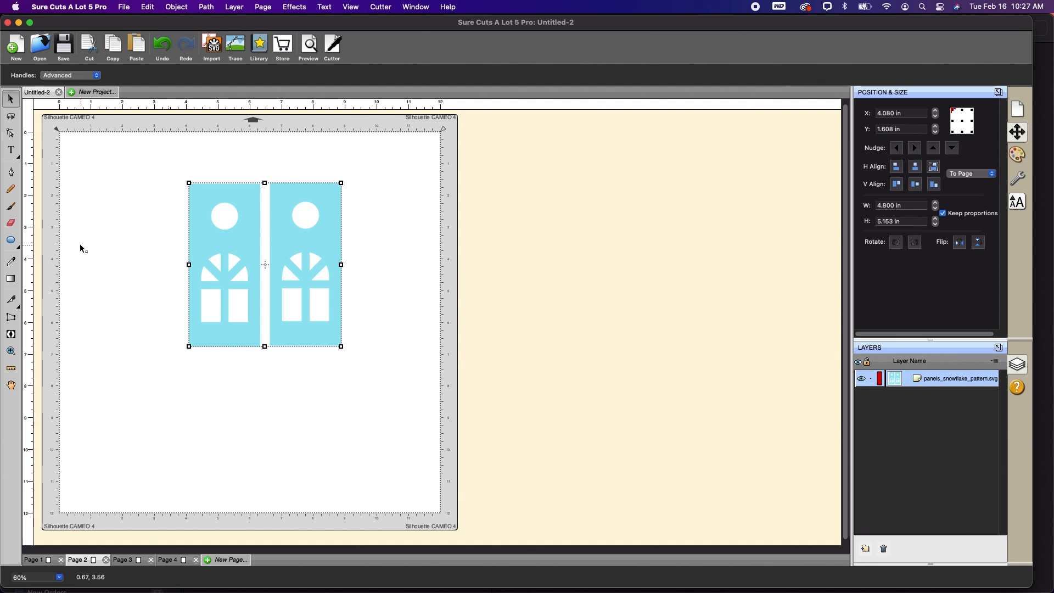
left_click(11, 224)
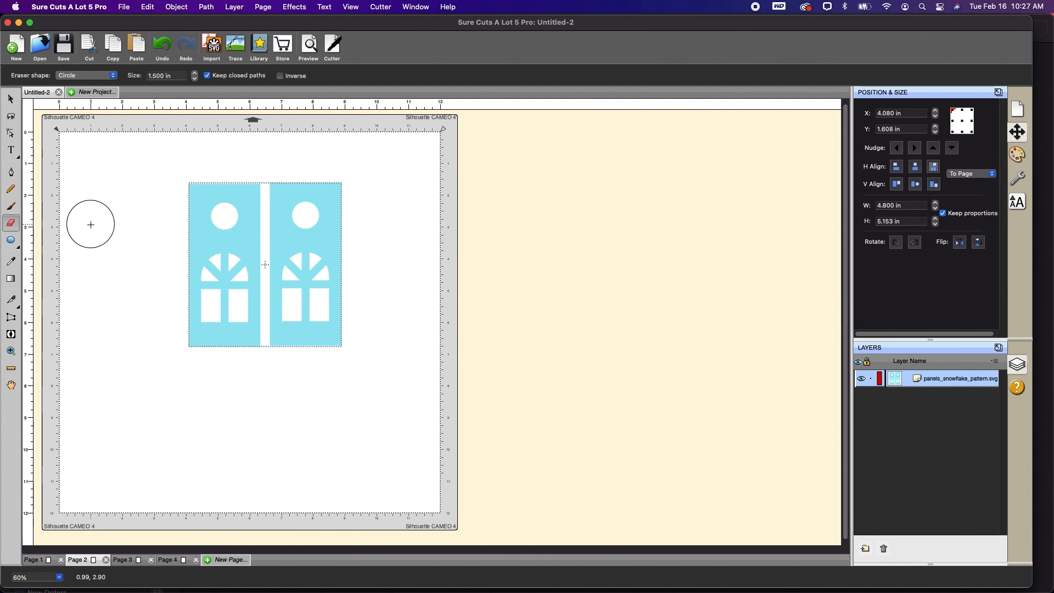
mouse_move(186, 189)
left_mouse_down()
mouse_move(239, 193)
mouse_move(243, 336)
mouse_move(196, 328)
mouse_move(194, 218)
mouse_move(208, 206)
mouse_move(210, 336)
left_mouse_up()
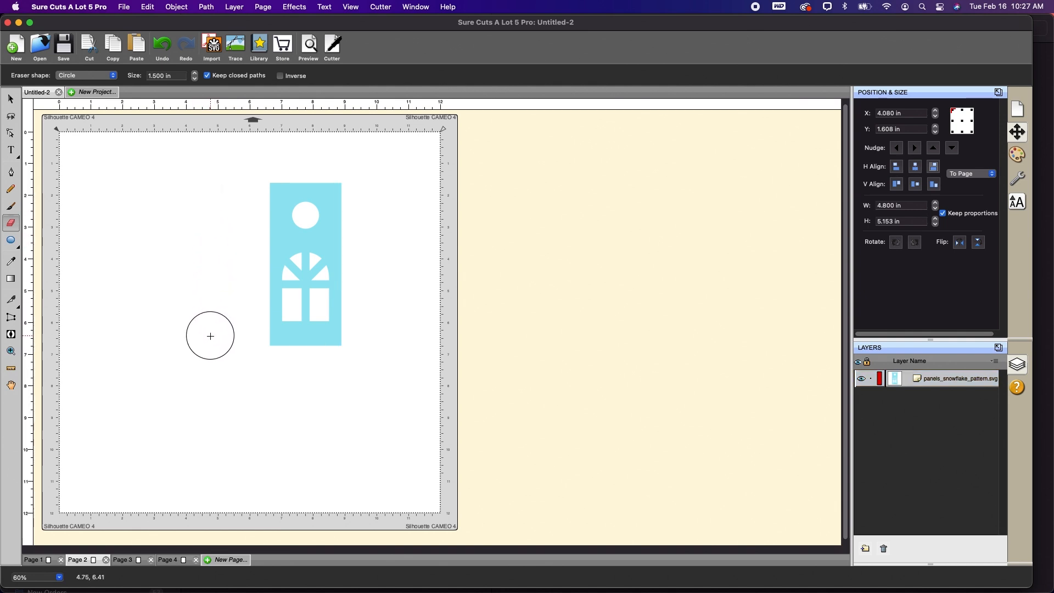
Erase the lower panes and bars of the remaining panel's arched window with a 1.5 in square eraser.
left_click(11, 352)
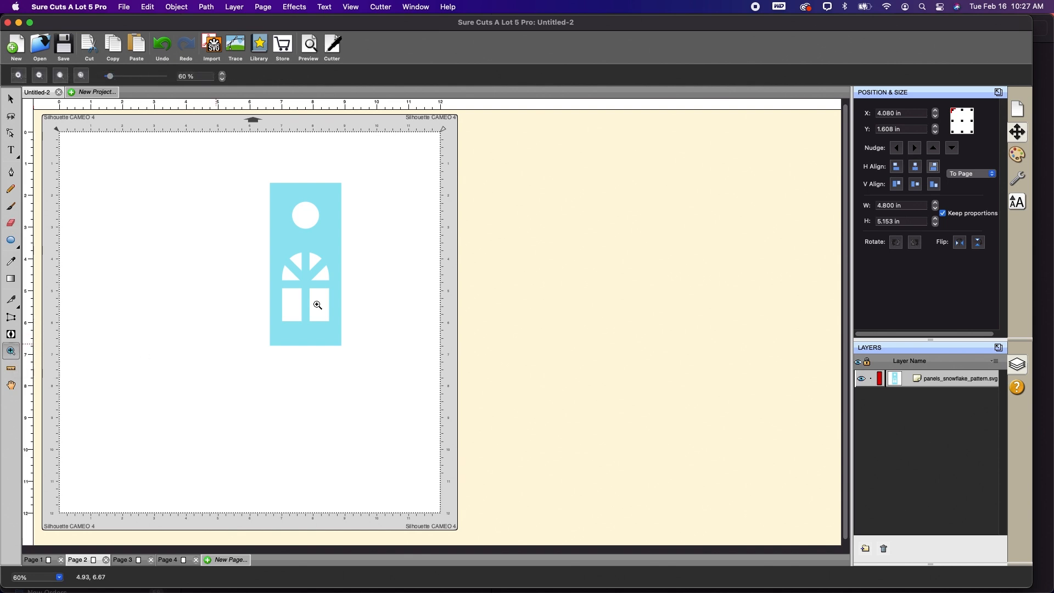
left_click_drag(230, 163, 385, 396)
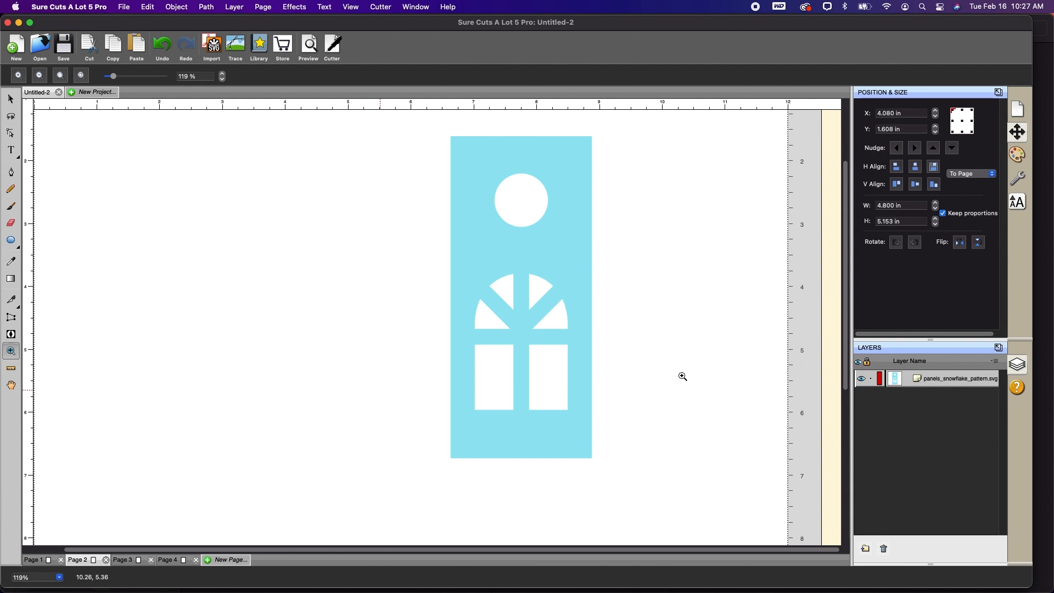
left_click(11, 223)
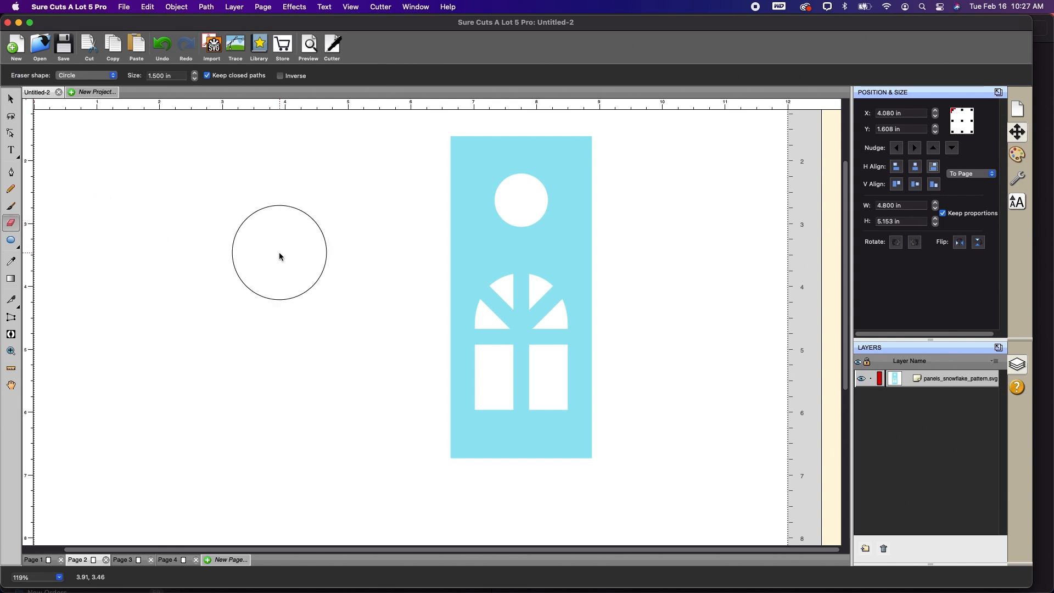
left_click(114, 81)
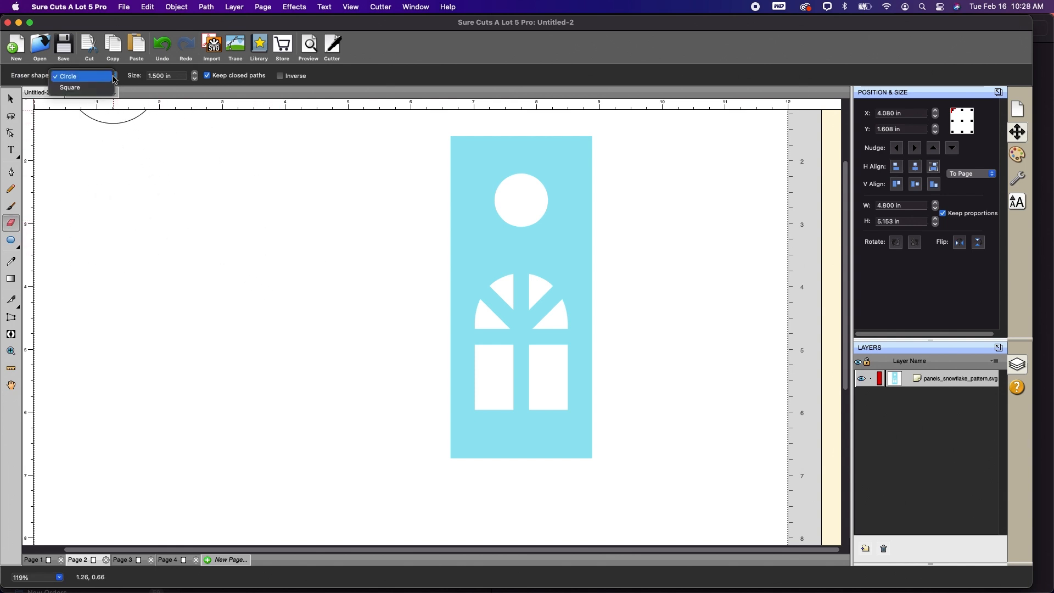
left_click(109, 88)
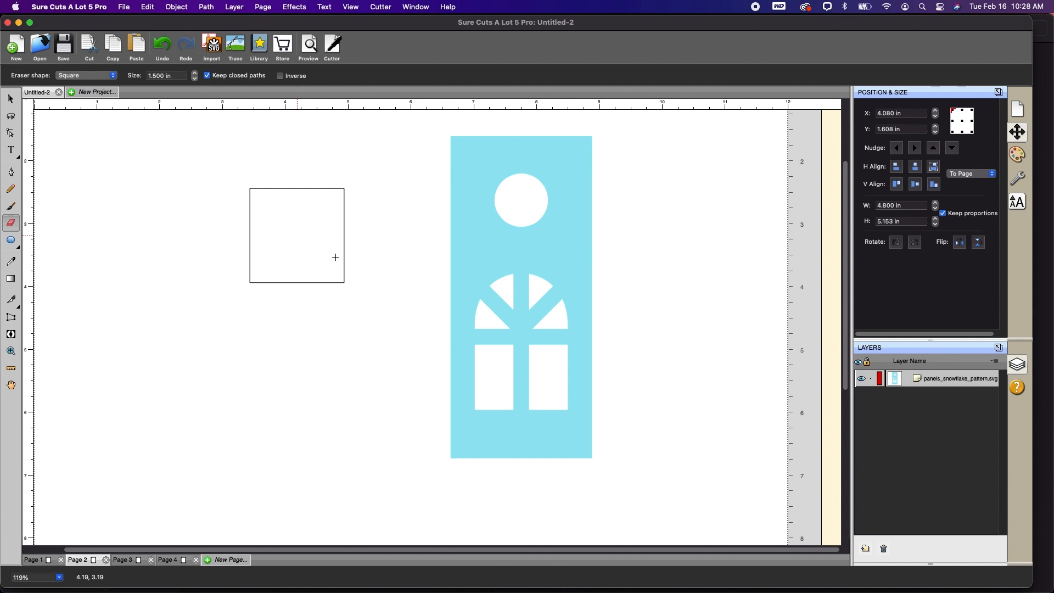
left_click(521, 364)
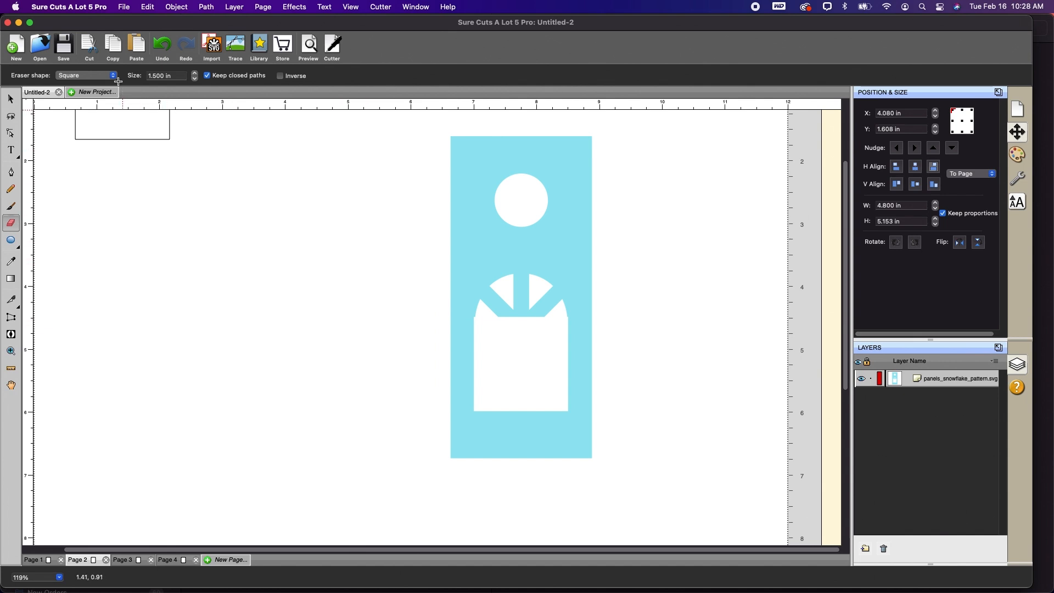
Clear the remaining bars in the window's arch with a 1.5 in circular eraser aligned to its sides, undoing misaligned attempts until the curve is smooth.
left_click(88, 75)
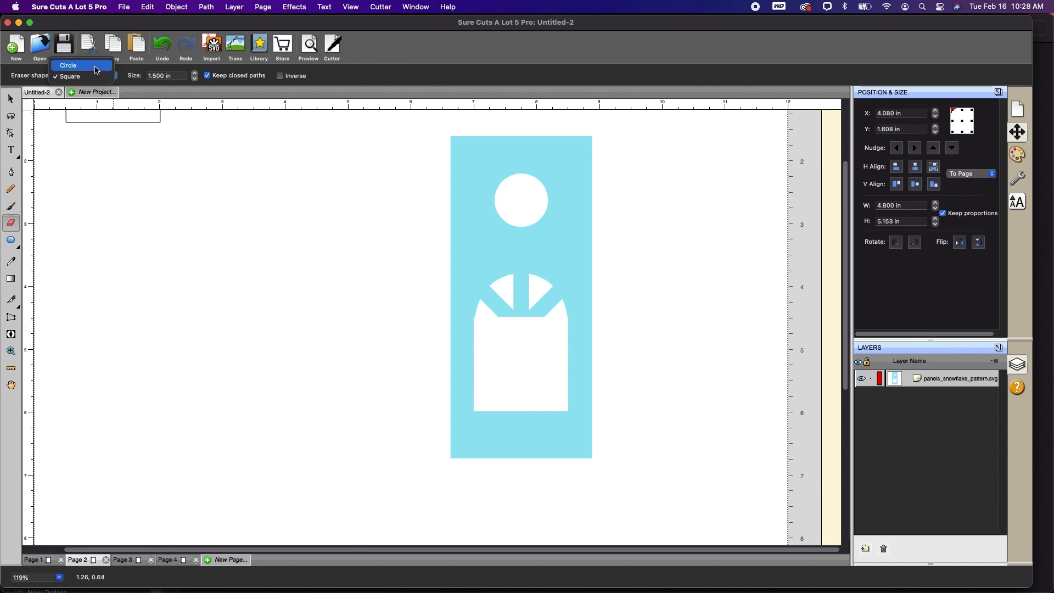
left_click(96, 66)
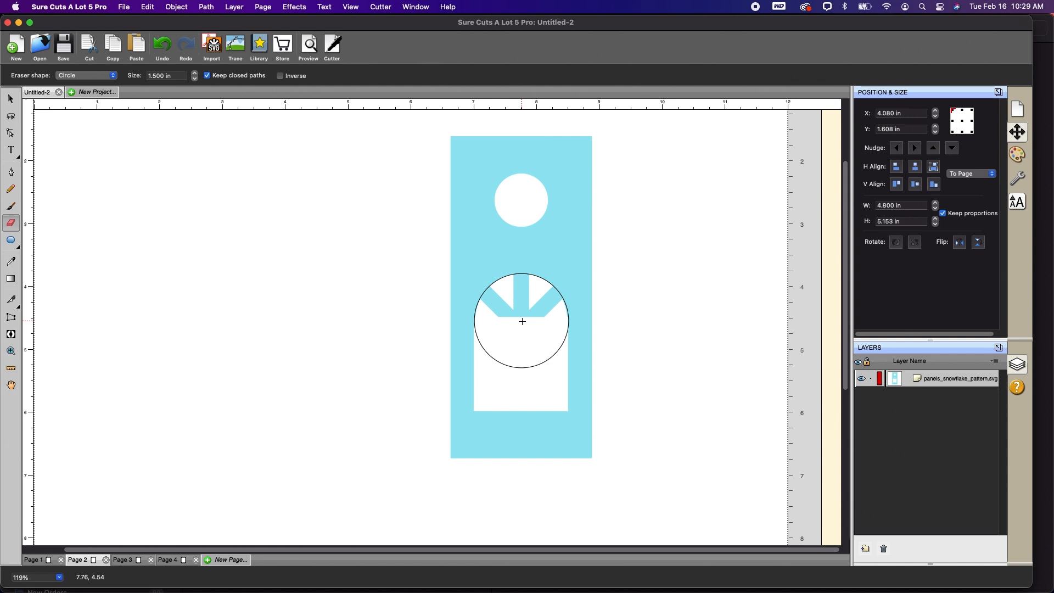
left_click(522, 321)
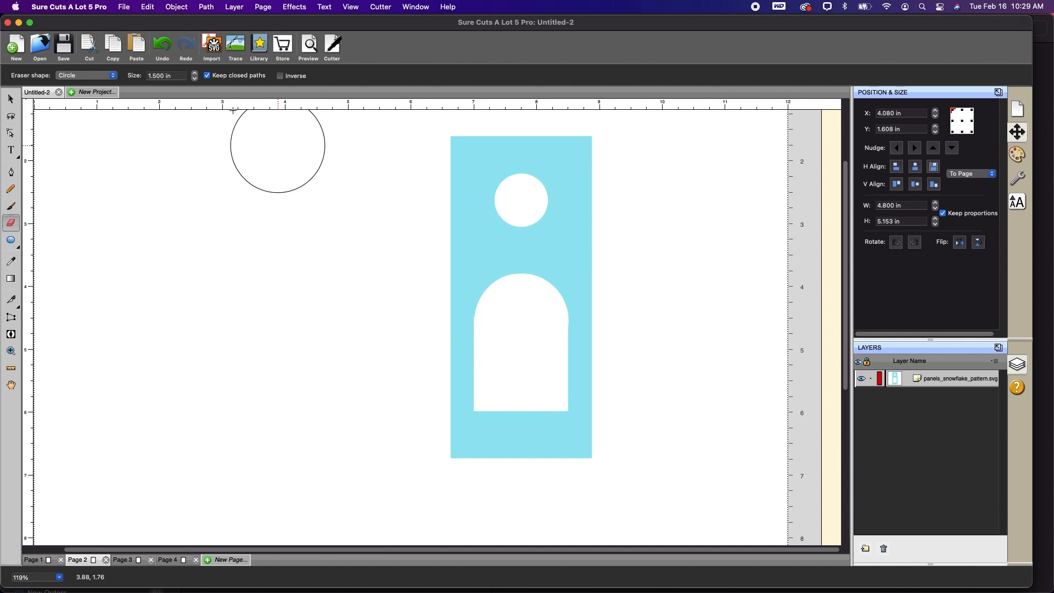
left_click(162, 46)
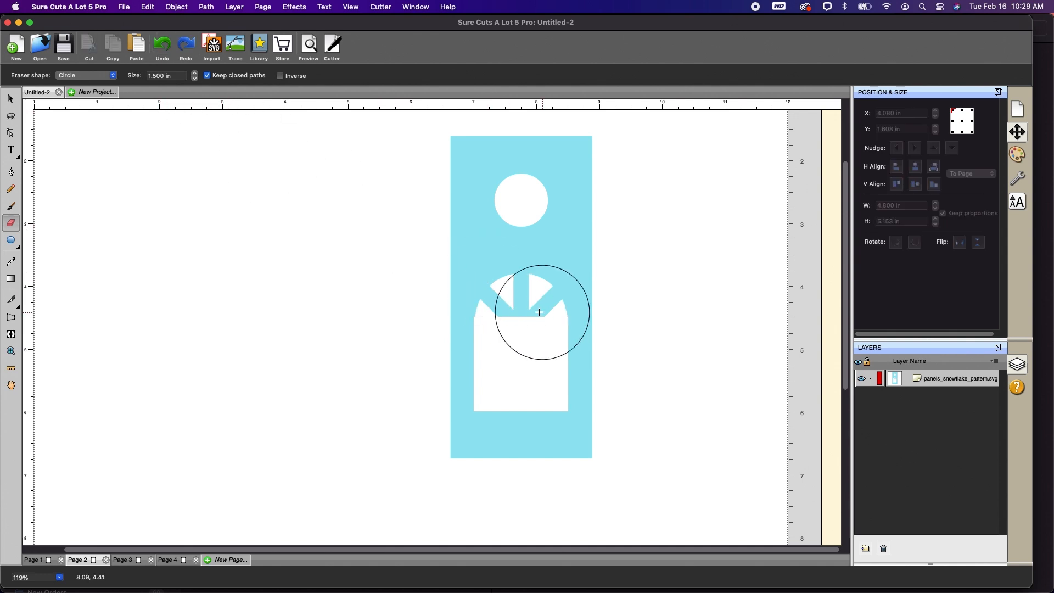
left_click(11, 351)
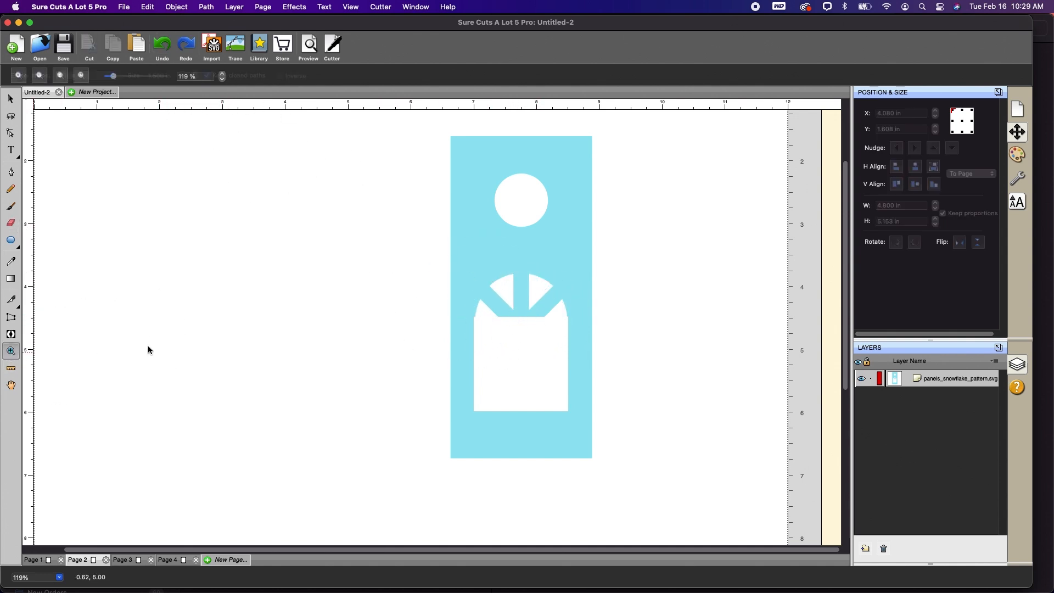
left_click_drag(412, 252, 634, 354)
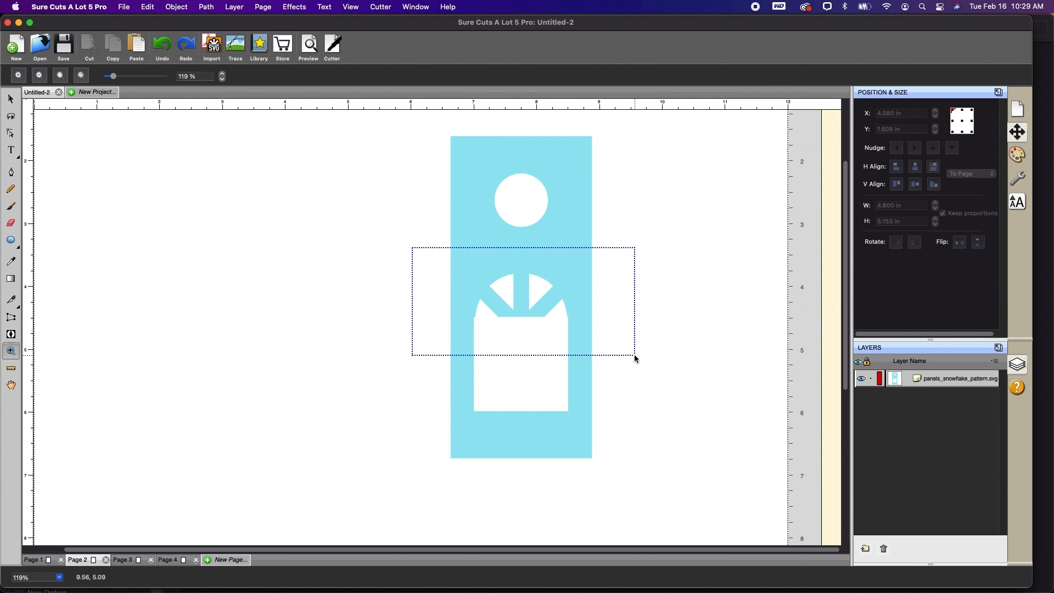
left_click(11, 222)
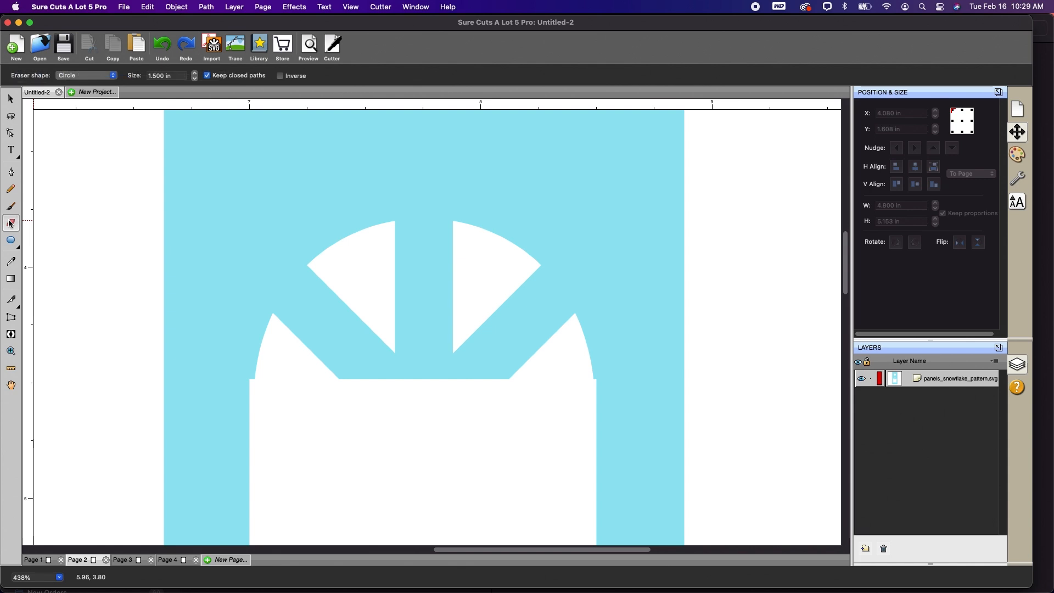
left_click(423, 389)
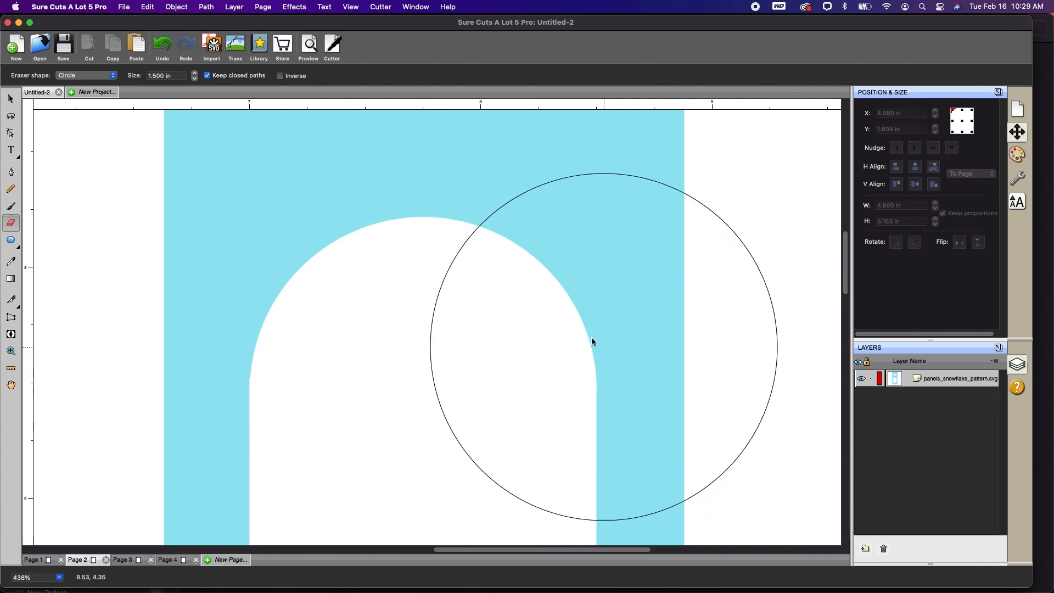
left_click(166, 47)
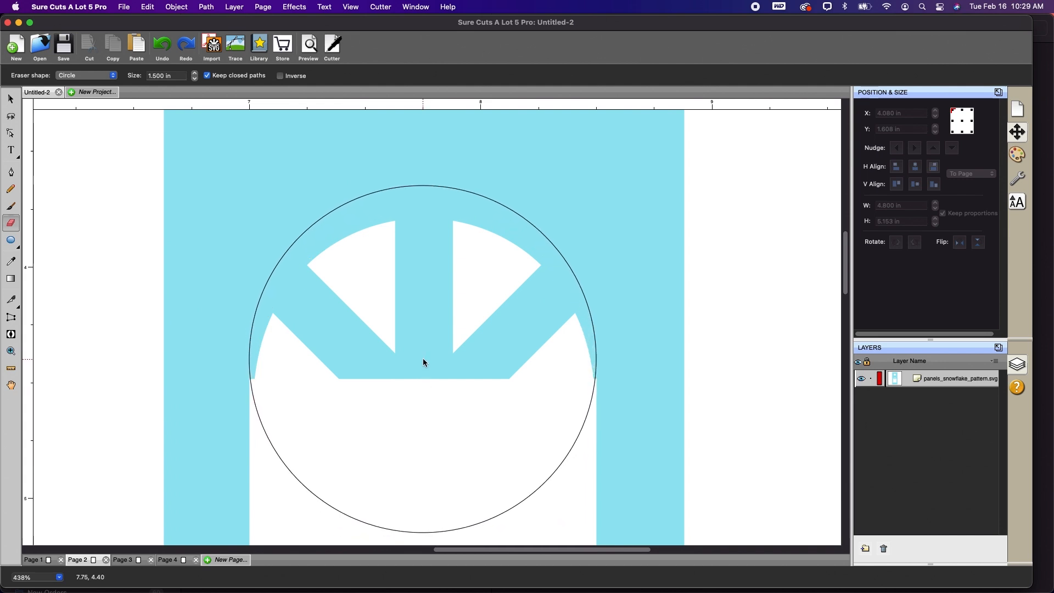
left_click_drag(421, 360, 422, 366)
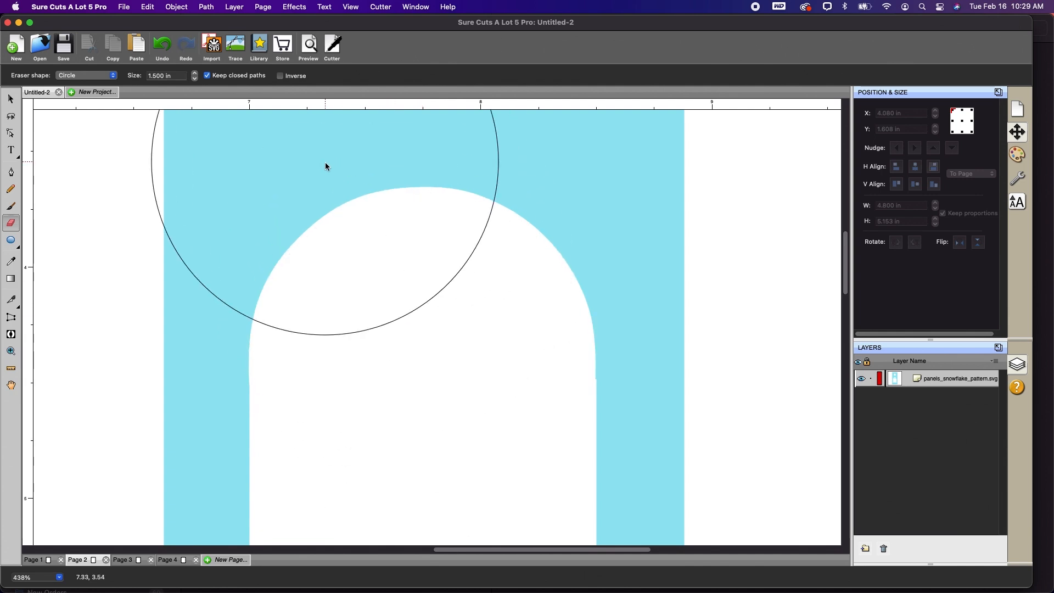
left_click(162, 45)
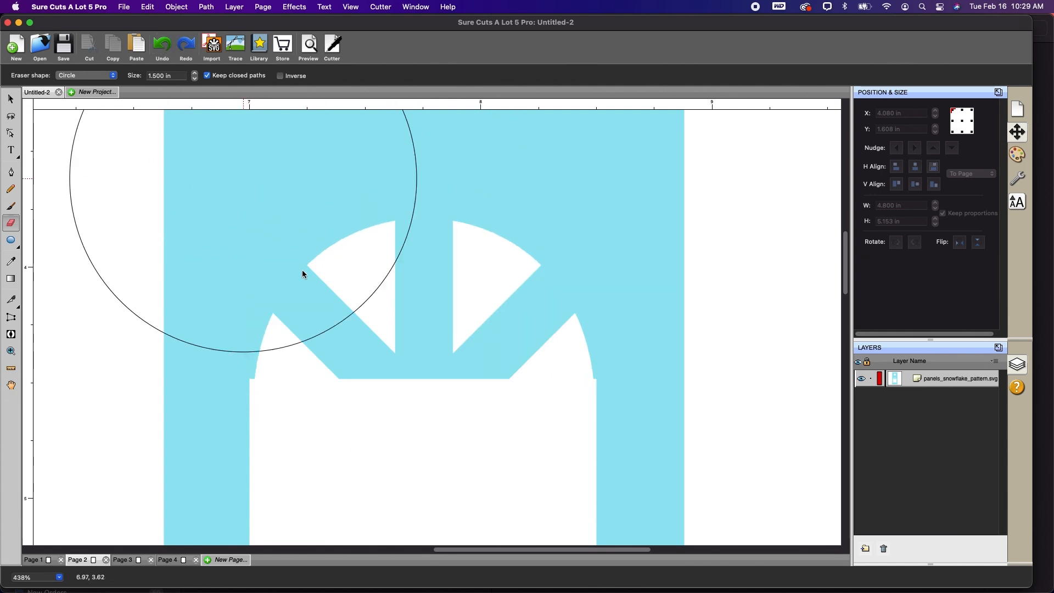
left_click(422, 392)
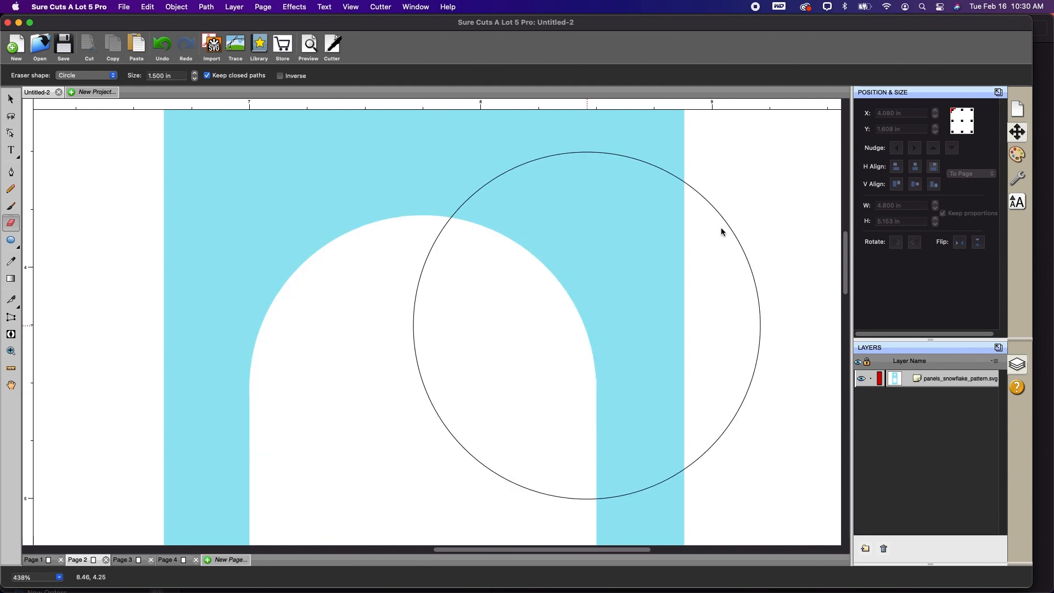
Duplicate the edited panel and move the copy and the original apart so they no longer overlap on the mat.
left_click(350, 8)
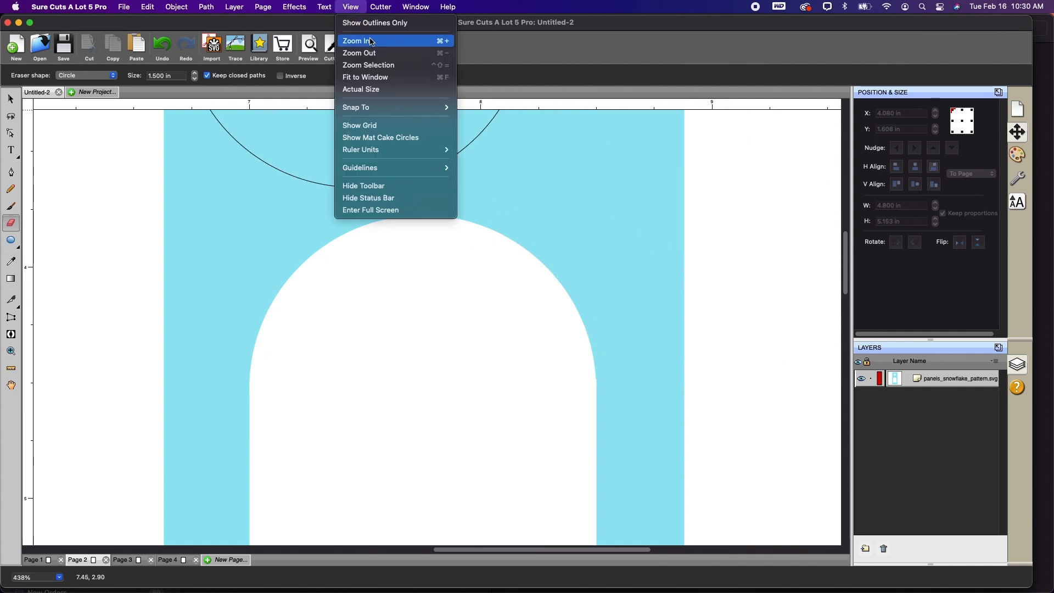
left_click(382, 80)
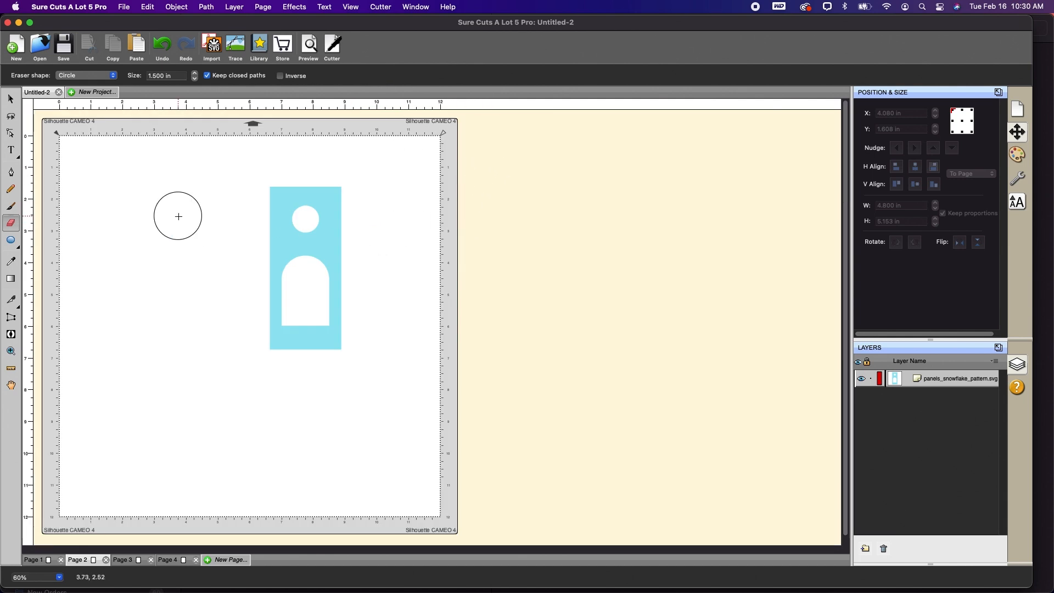
key("v")
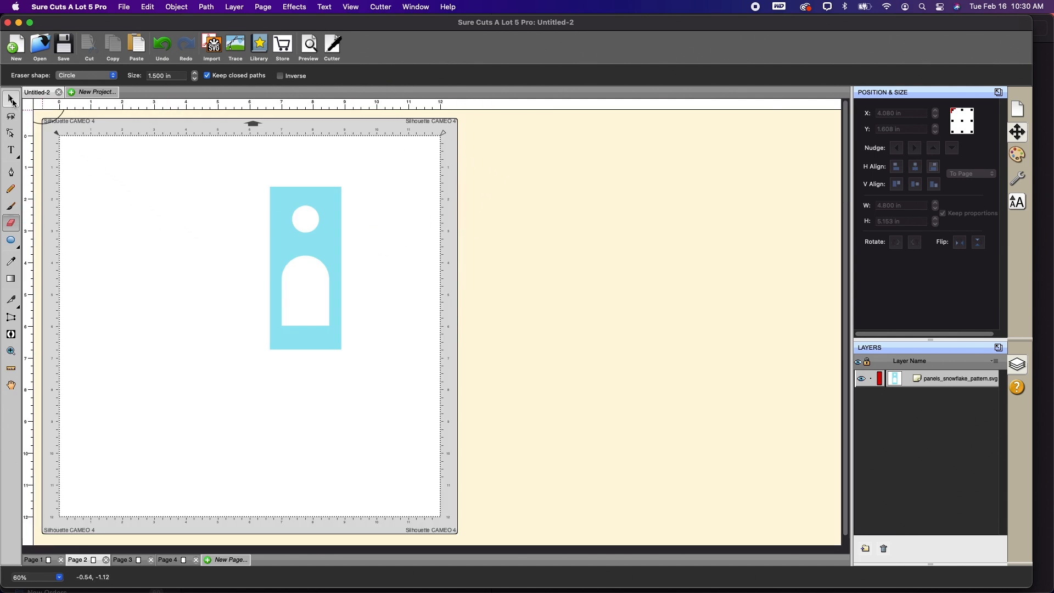
left_click_drag(234, 172, 398, 404)
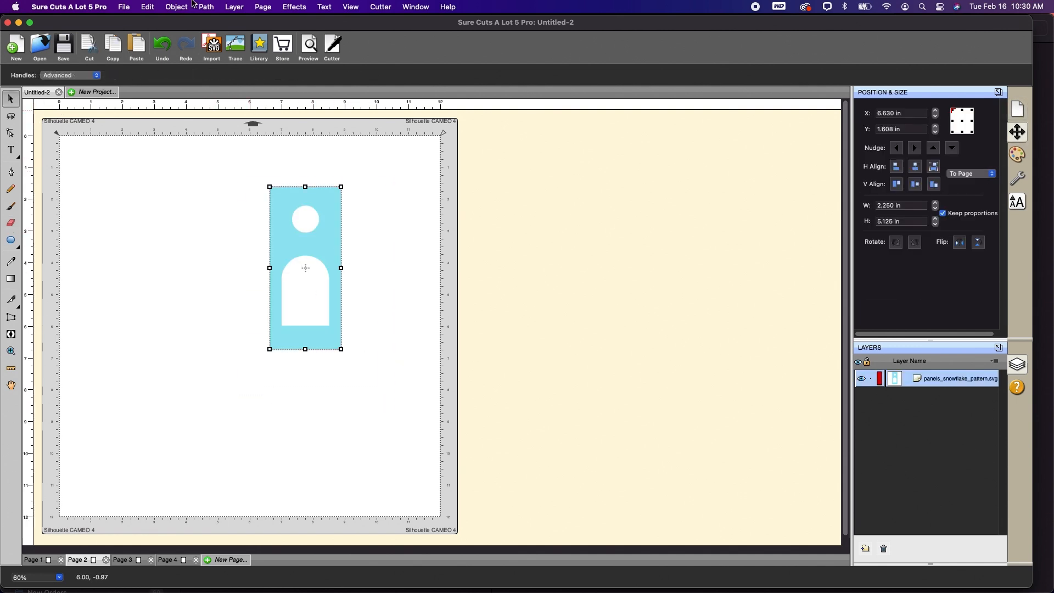
left_click(148, 7)
left_click(149, 8)
left_click(148, 7)
key("super+d")
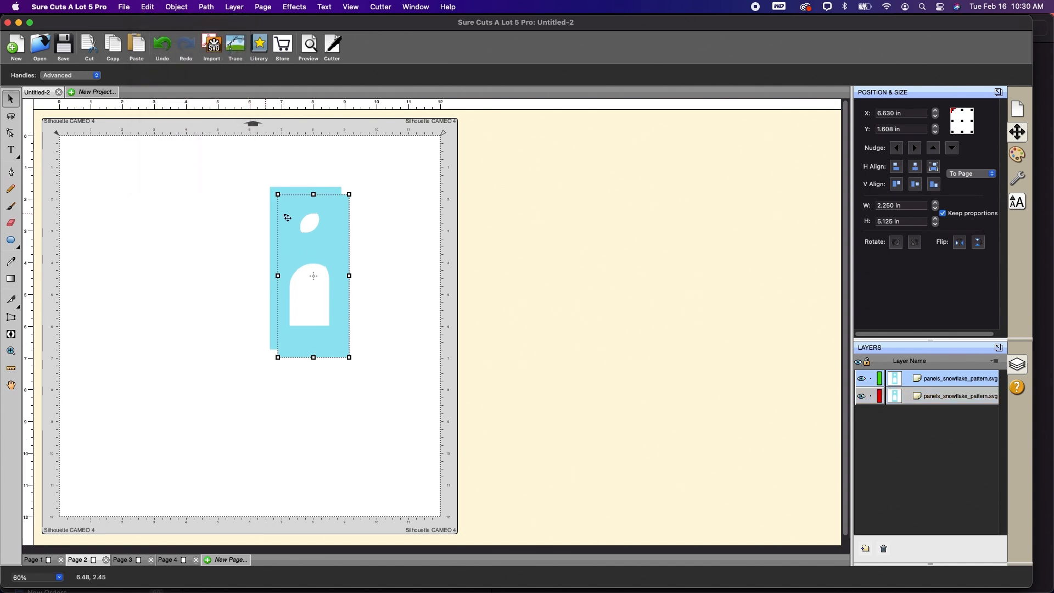
left_click_drag(324, 233, 411, 210)
left_click_drag(329, 236, 254, 207)
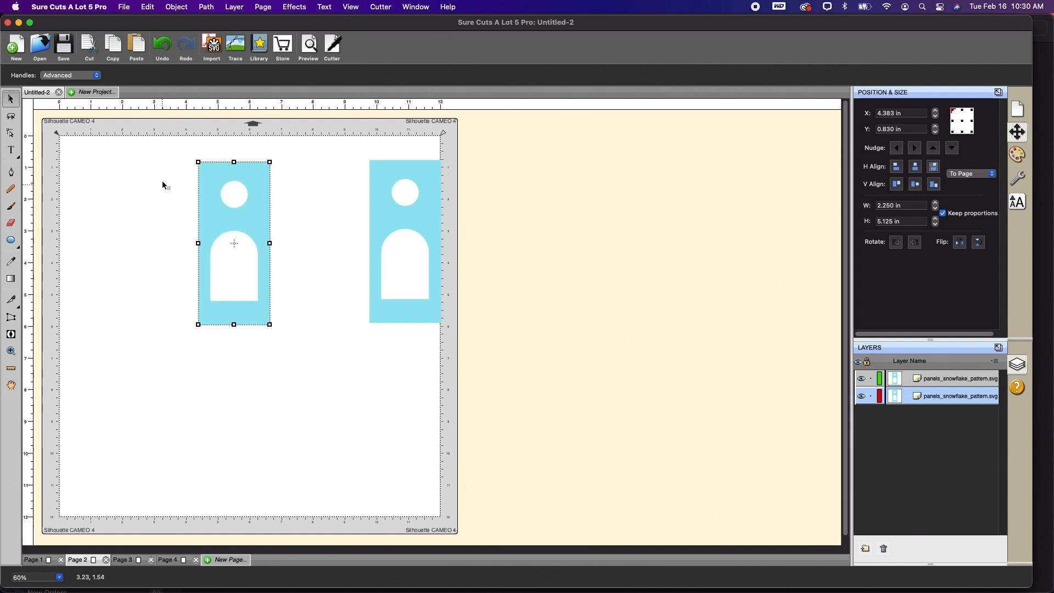
Break apart the original panel, move its solid rectangle below the circle and arch shapes, and select the circle.
left_click(176, 7)
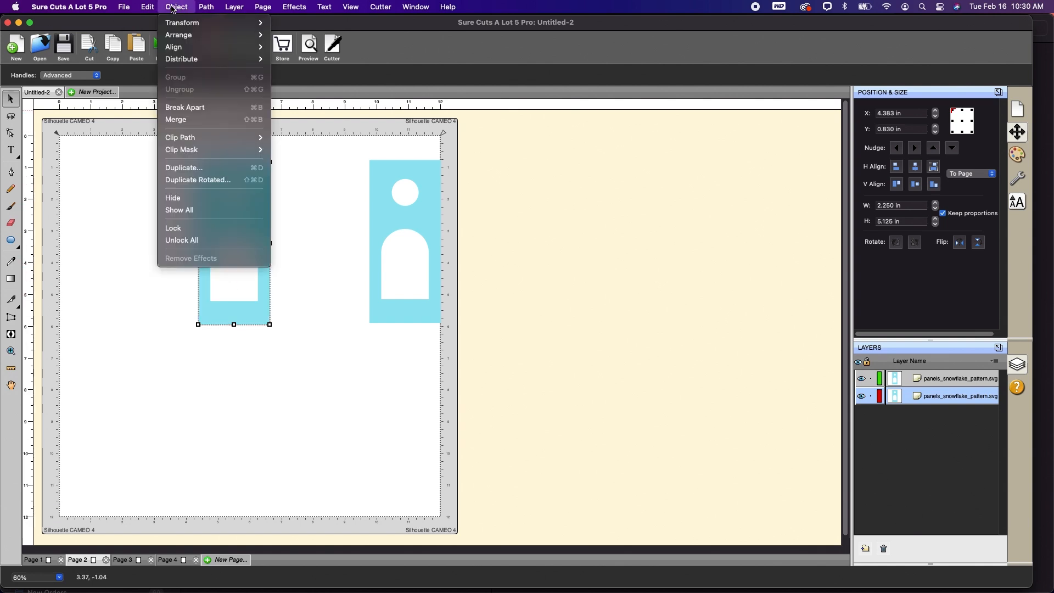
left_click(179, 108)
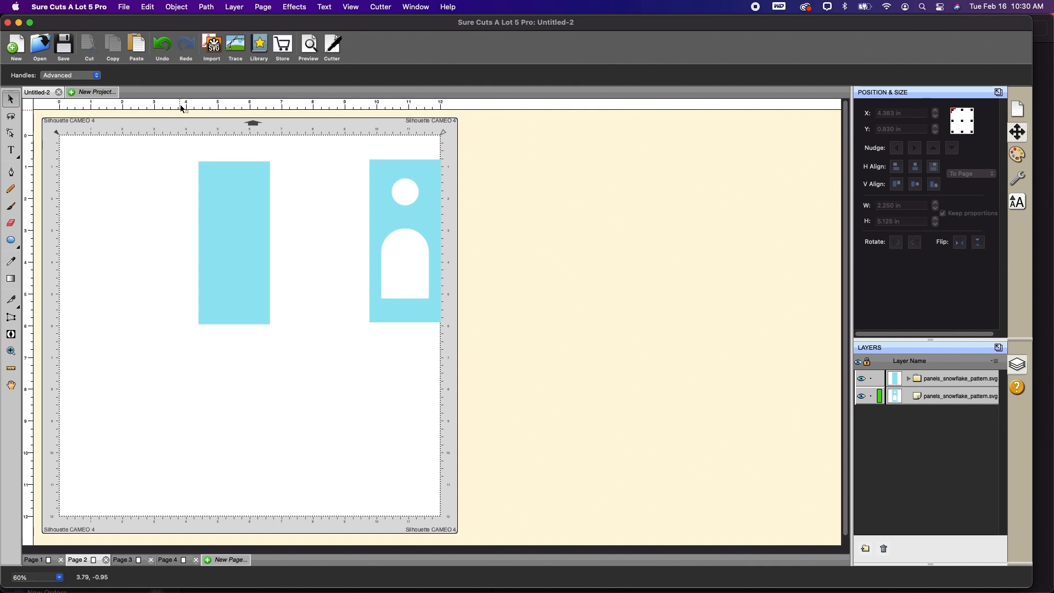
left_click_drag(260, 202, 294, 390)
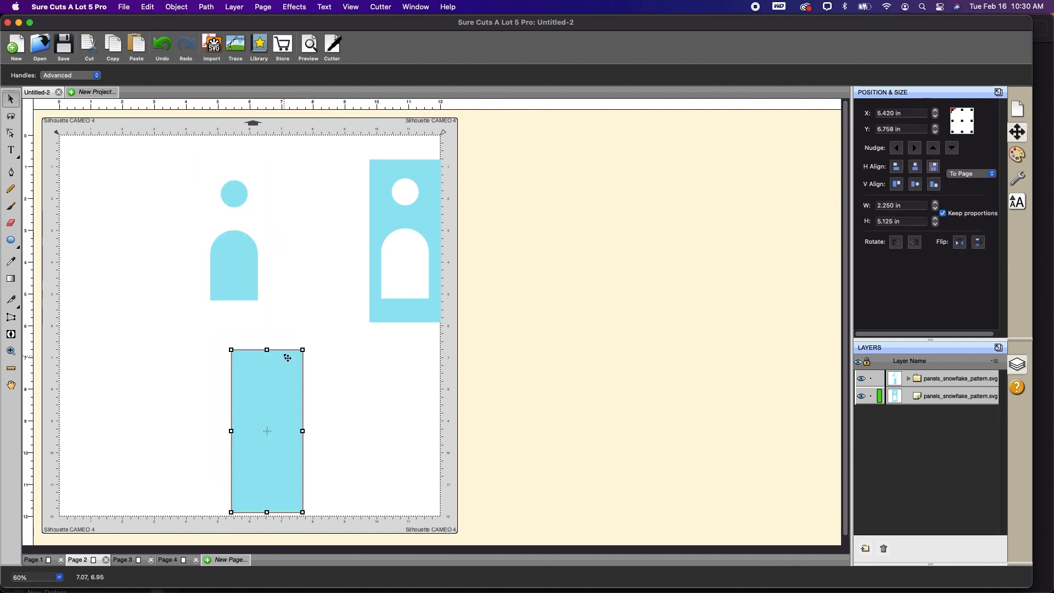
left_click(234, 199)
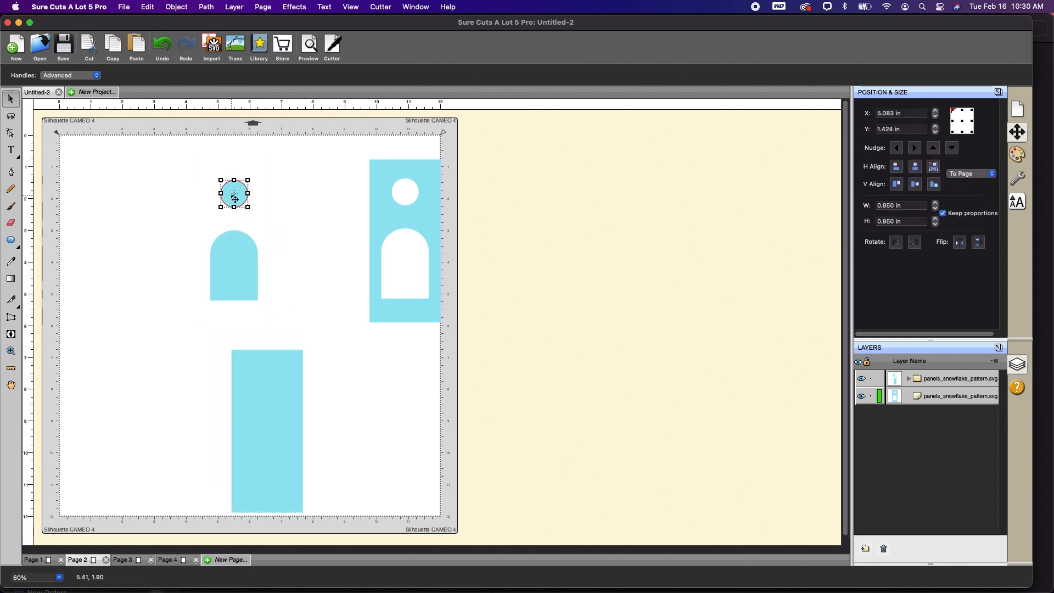
Delete the separated solid circle and rectangle, and move the remaining solid arch down to an empty area of the mat.
key("Delete")
left_click(266, 435)
key("Delete")
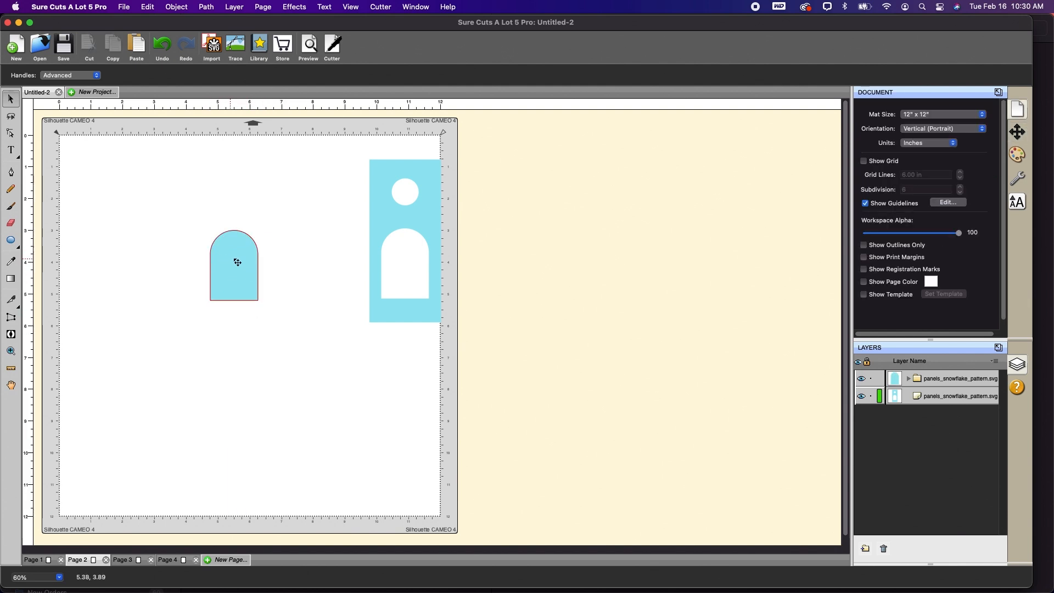
left_click_drag(239, 266, 181, 363)
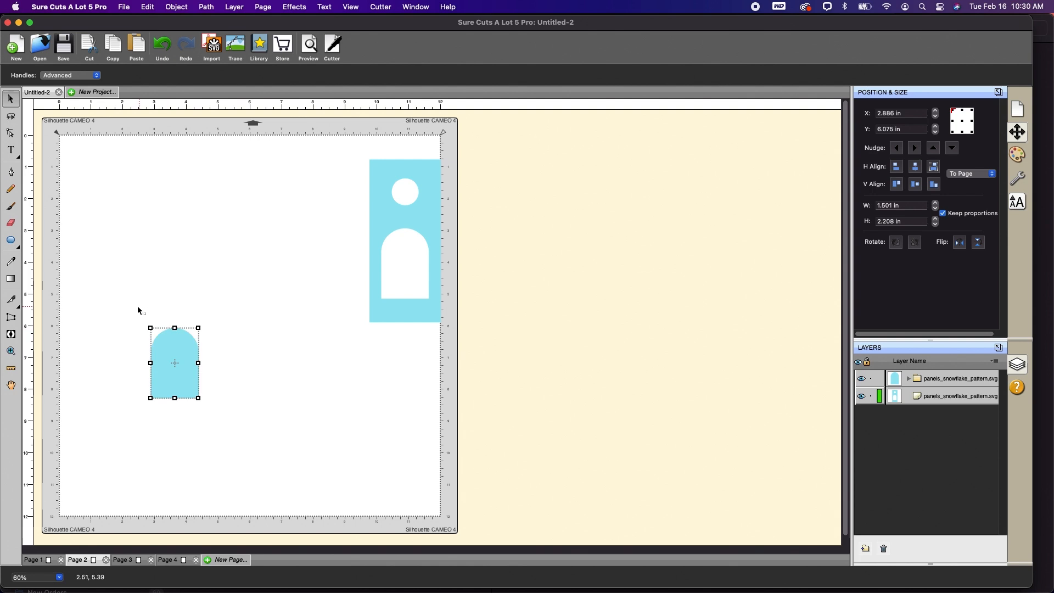
Copy the solid arch shape and deselect it.
left_click_drag(130, 311, 236, 415)
right_click(174, 365)
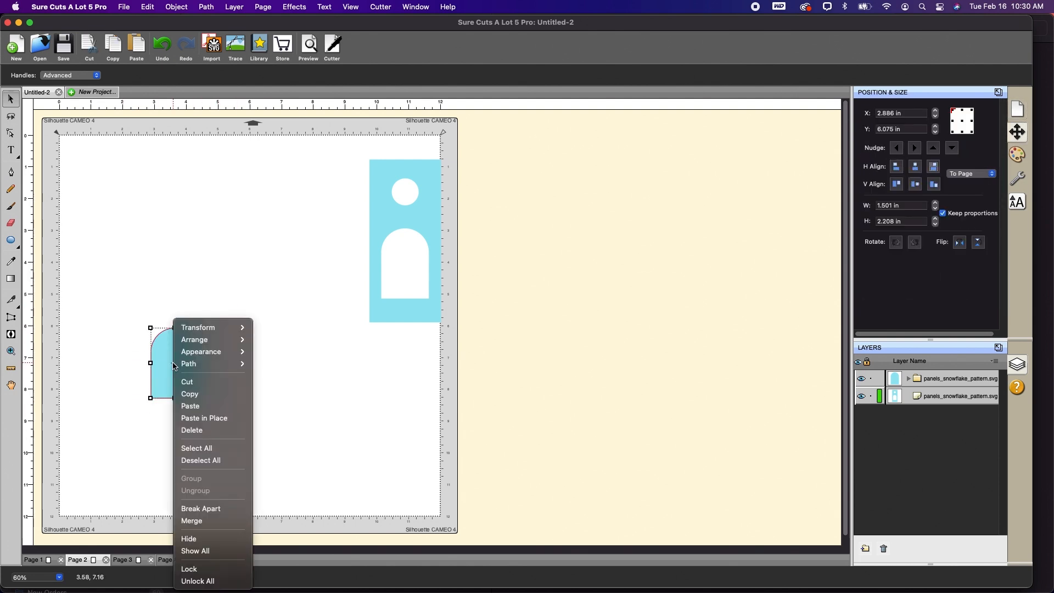
mouse_move(183, 364)
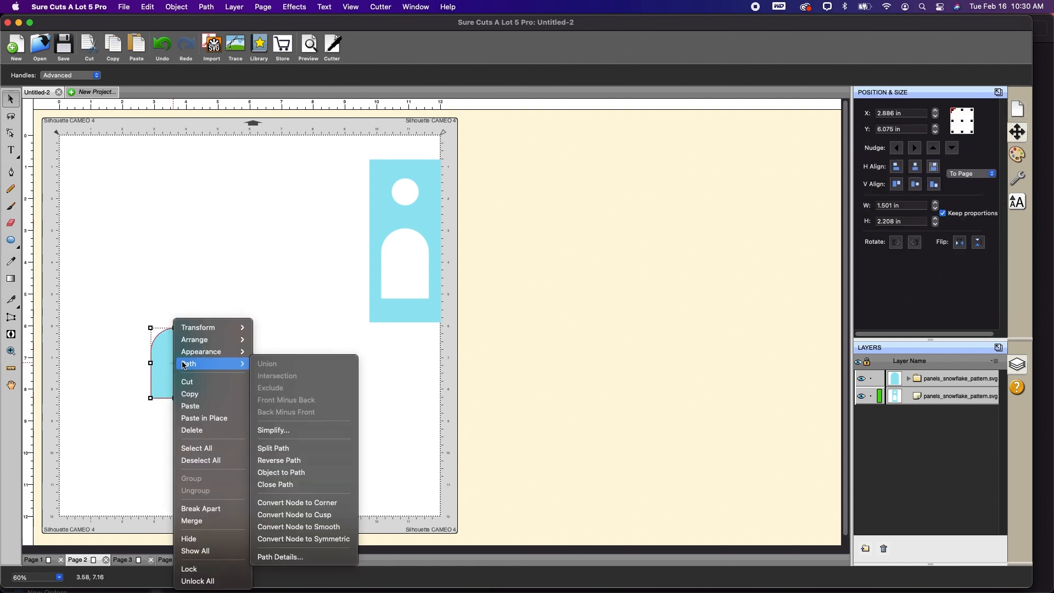
left_click(190, 394)
left_click(265, 384)
Move the edited panel fully onto the mat, then copy and paste it and place the duplicate beside it.
left_click_drag(405, 225, 347, 223)
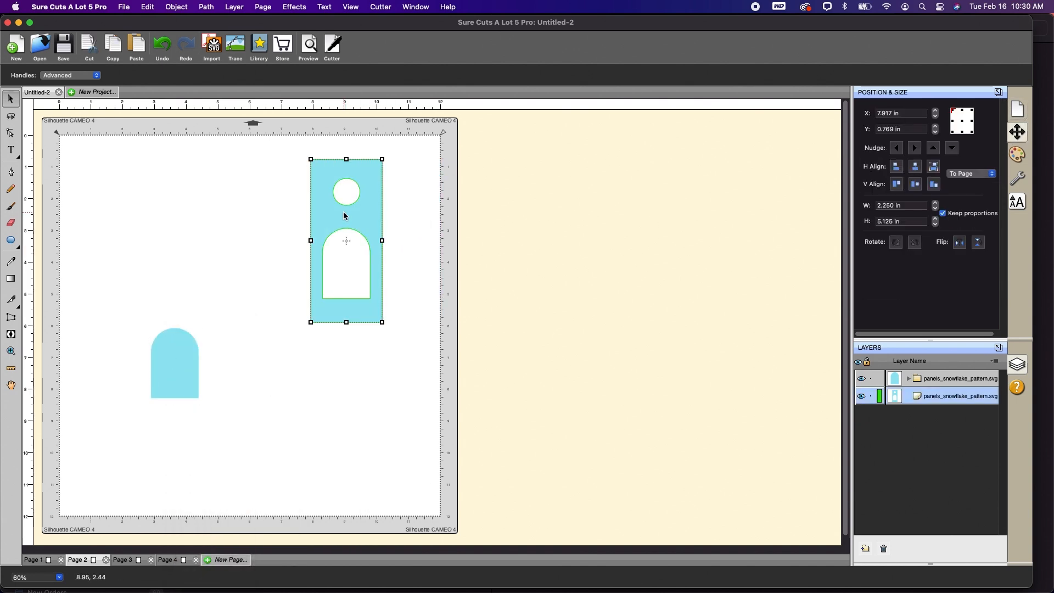
right_click(344, 216)
left_click(362, 285)
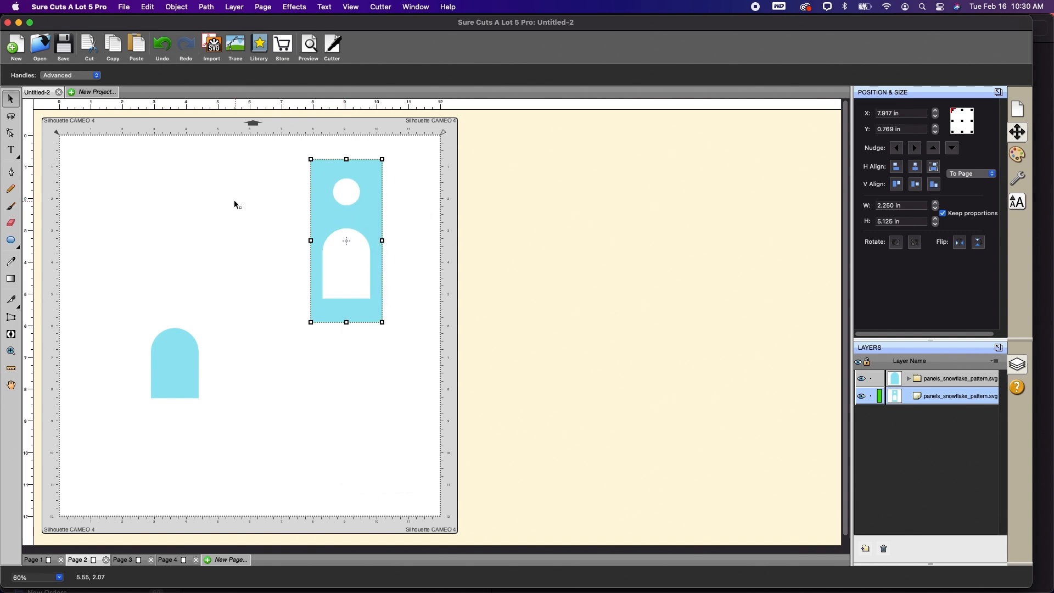
right_click(234, 202)
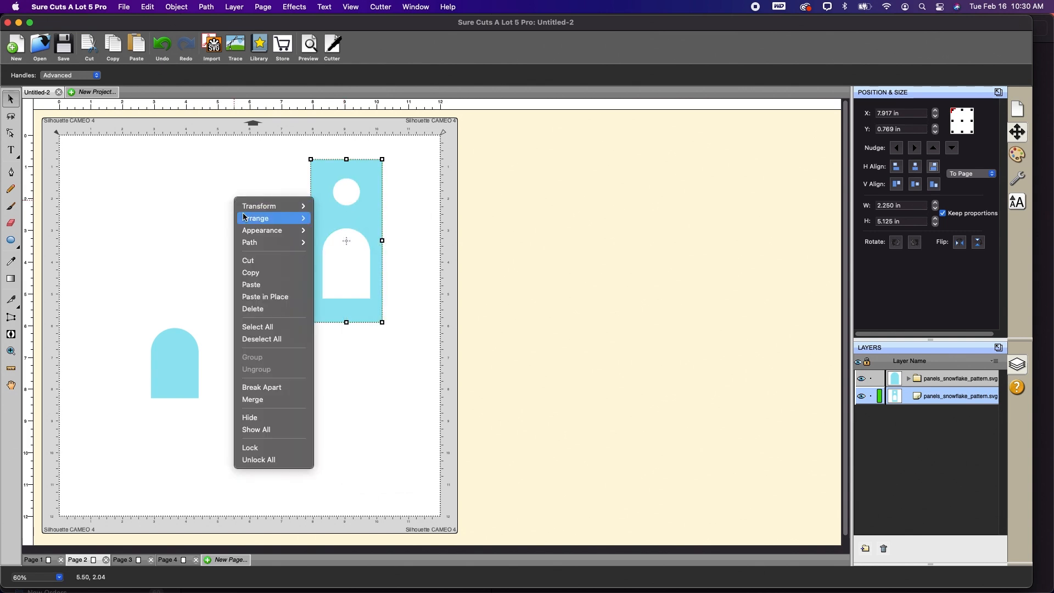
left_click(258, 284)
left_click_drag(366, 225, 274, 229)
left_click(134, 369)
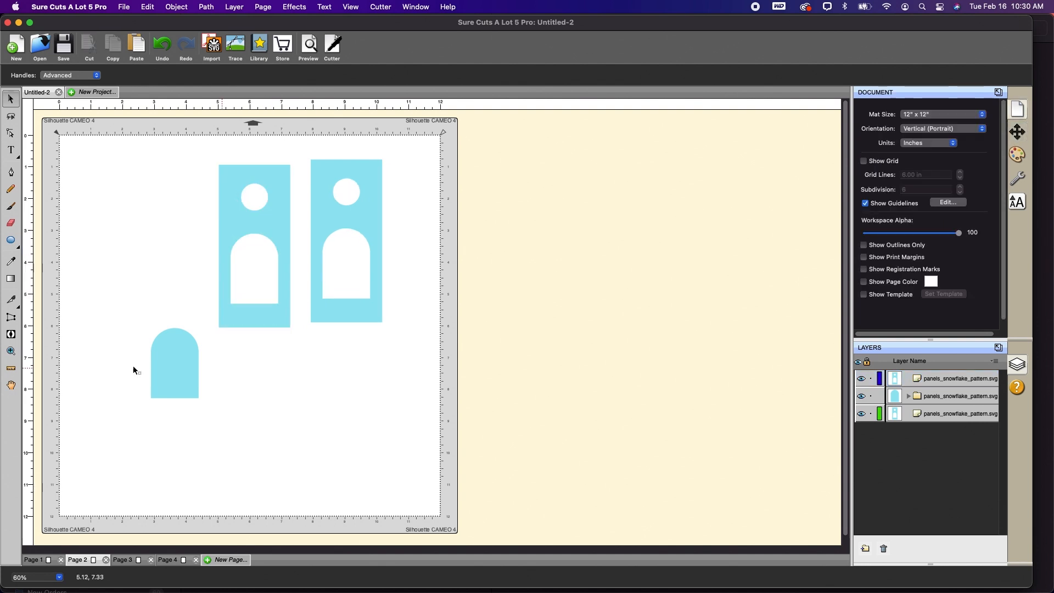
Cut the solid arch from Page 2, paste it onto Page 1, and place it outside the mat.
right_click(175, 370)
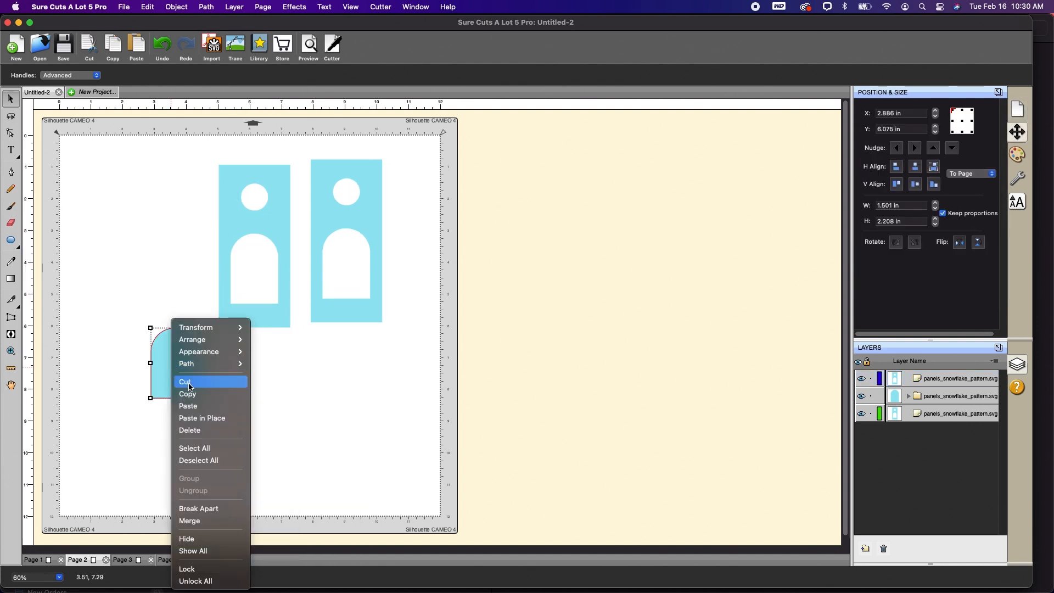
left_click(185, 382)
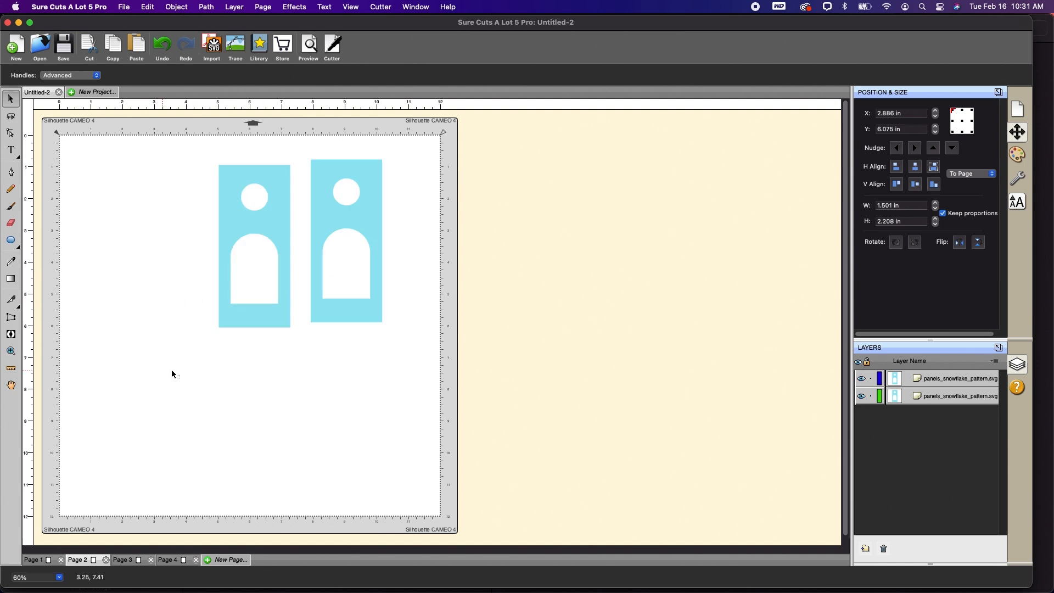
left_click(36, 563)
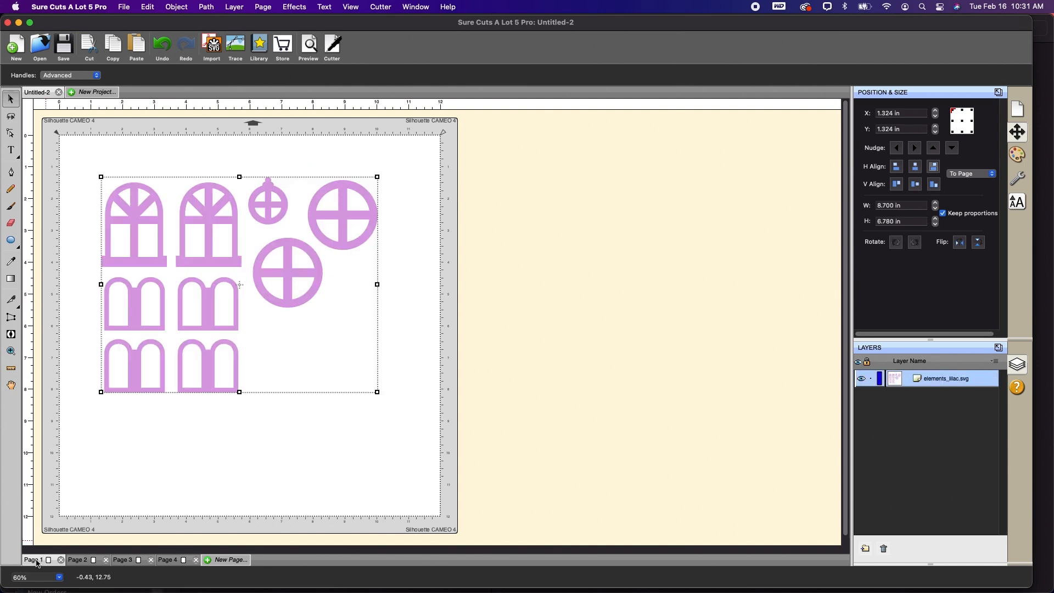
right_click(530, 277)
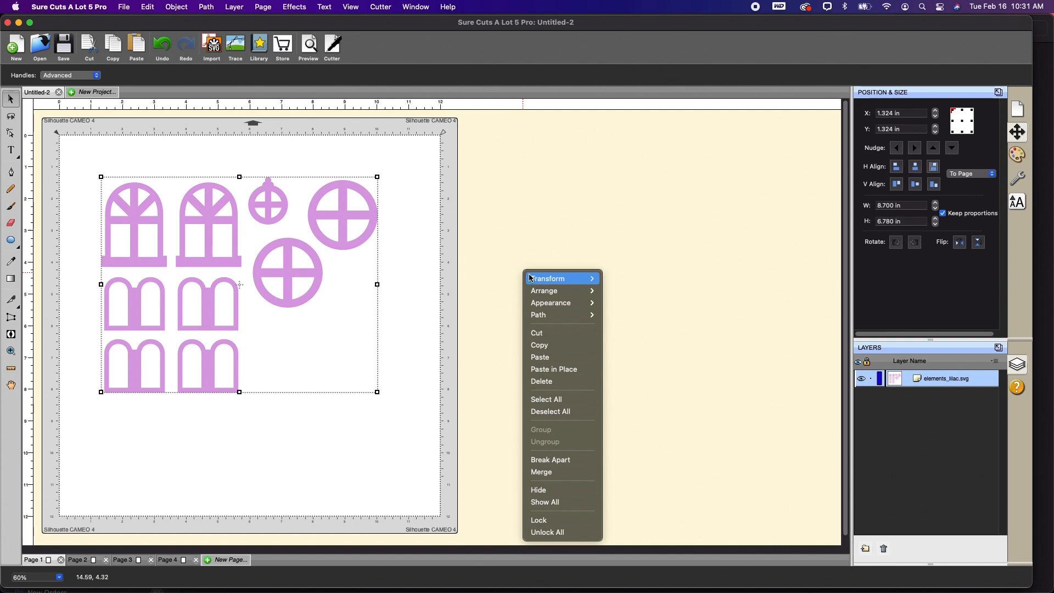
left_click(540, 357)
left_click_drag(183, 369, 542, 231)
Paste a second solid arch on Page 1 and place it in the empty mat area below the round windows.
right_click(622, 233)
mouse_move(645, 280)
left_click(640, 316)
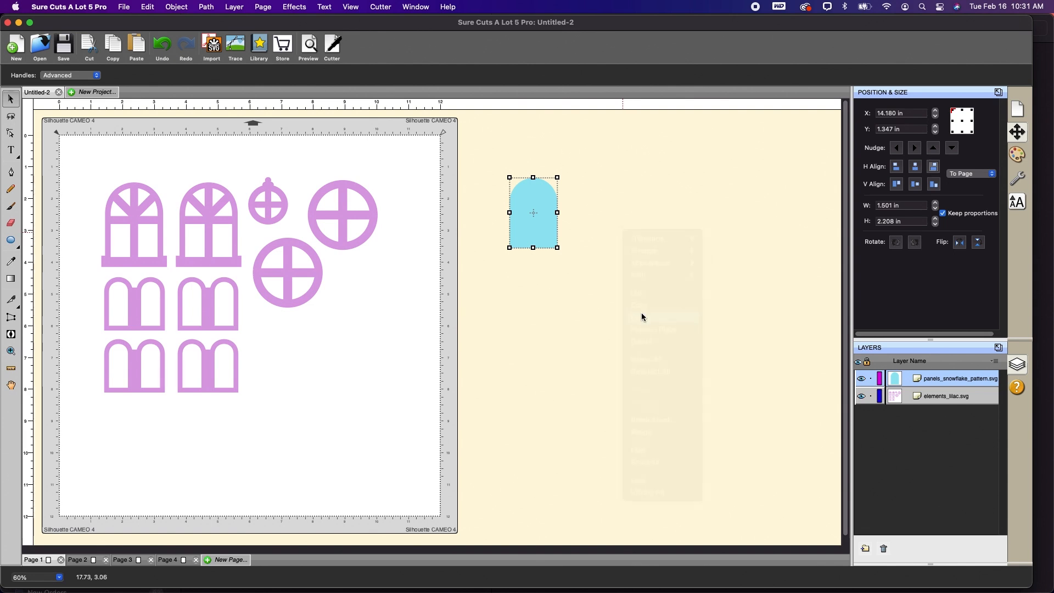
left_click_drag(203, 395, 393, 391)
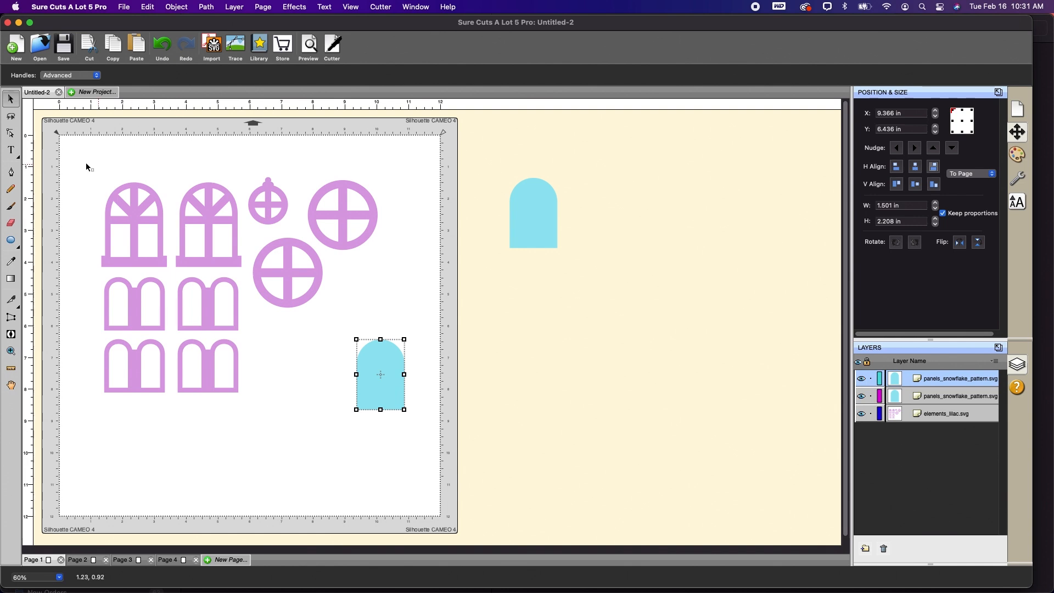
Erase every lilac element except the first arched window using the 1.5 in circular eraser.
left_click(11, 223)
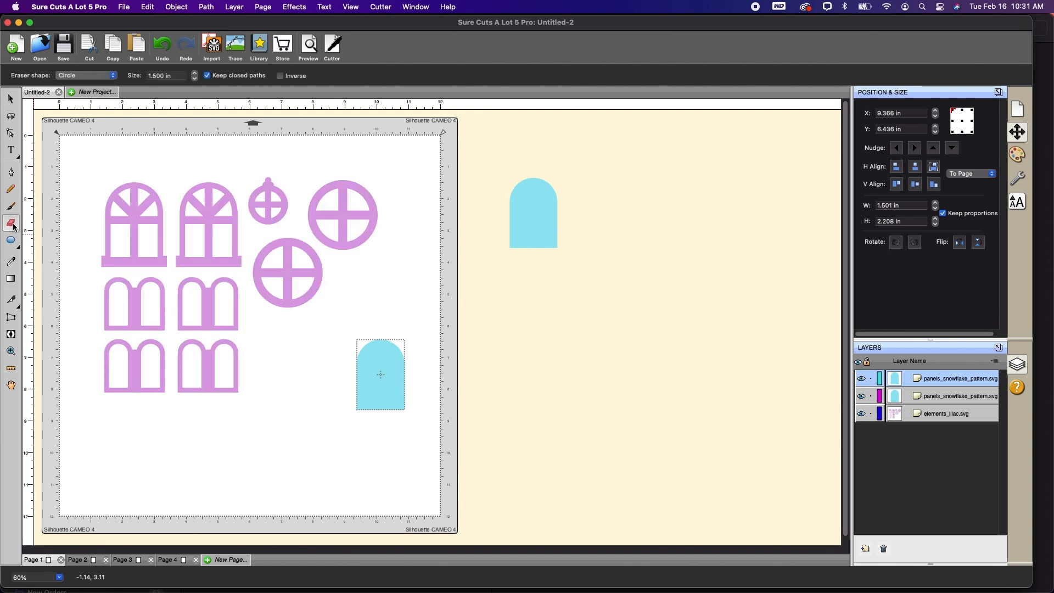
mouse_move(287, 181)
left_mouse_down()
mouse_move(270, 212)
mouse_move(304, 211)
mouse_move(335, 191)
mouse_move(357, 200)
mouse_move(365, 230)
mouse_move(283, 250)
mouse_move(274, 268)
mouse_move(300, 282)
mouse_move(315, 272)
mouse_move(264, 296)
mouse_move(103, 307)
mouse_move(239, 338)
mouse_move(119, 351)
mouse_move(125, 363)
mouse_move(253, 386)
mouse_move(103, 380)
left_mouse_up()
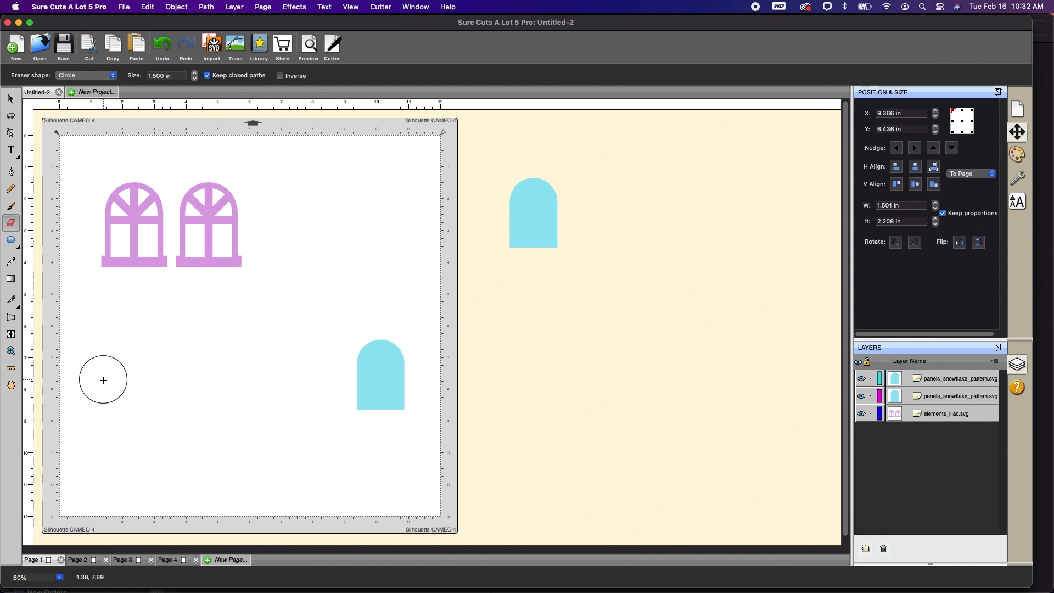
mouse_move(196, 171)
left_mouse_down()
mouse_move(190, 242)
mouse_move(201, 256)
mouse_move(233, 258)
mouse_move(216, 174)
left_mouse_up()
Move the solid arch over the lilac window and align it with the frame's inner opening at X 1.609 in, Y 1.648 in.
left_click(11, 99)
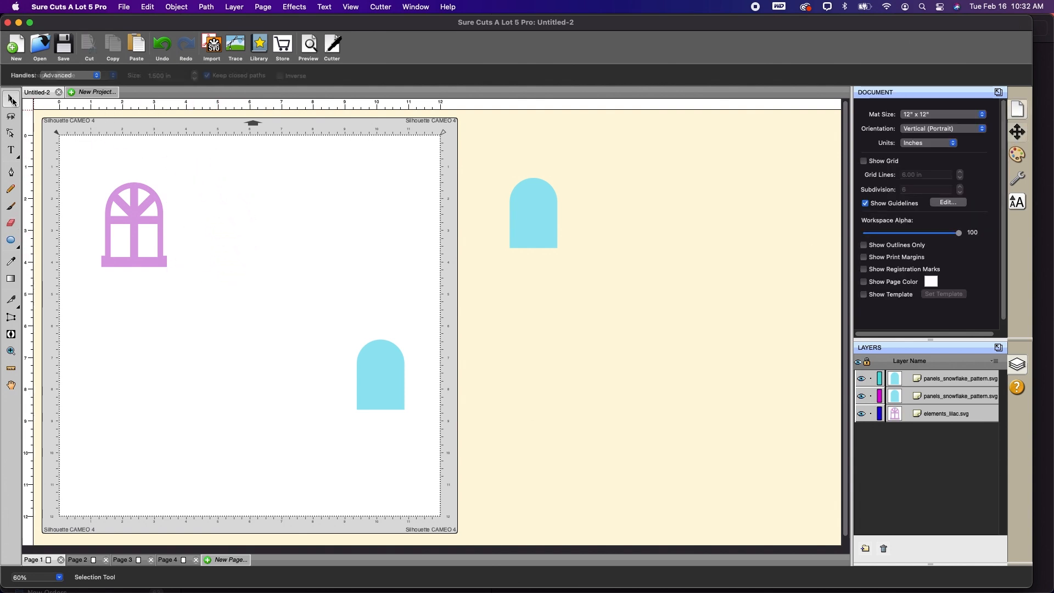
left_click_drag(359, 349, 196, 215)
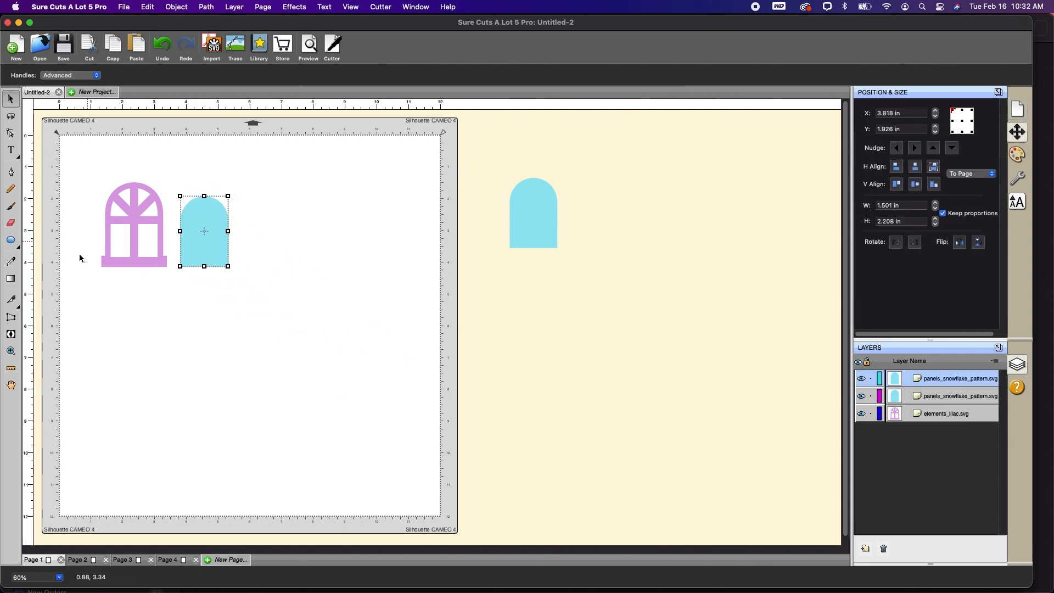
left_click(11, 351)
left_click_drag(68, 151, 308, 304)
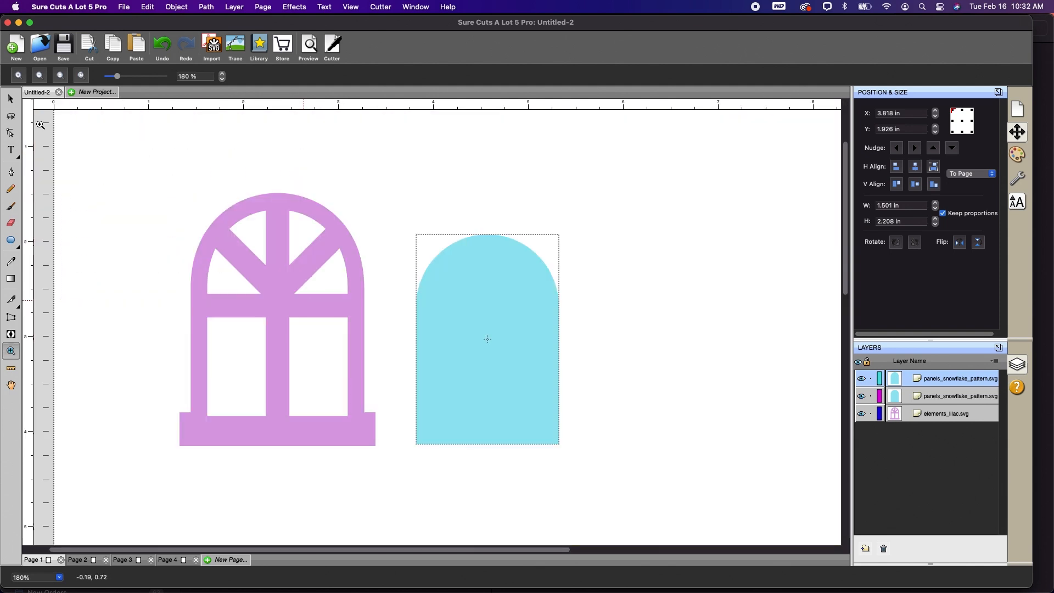
left_click(11, 99)
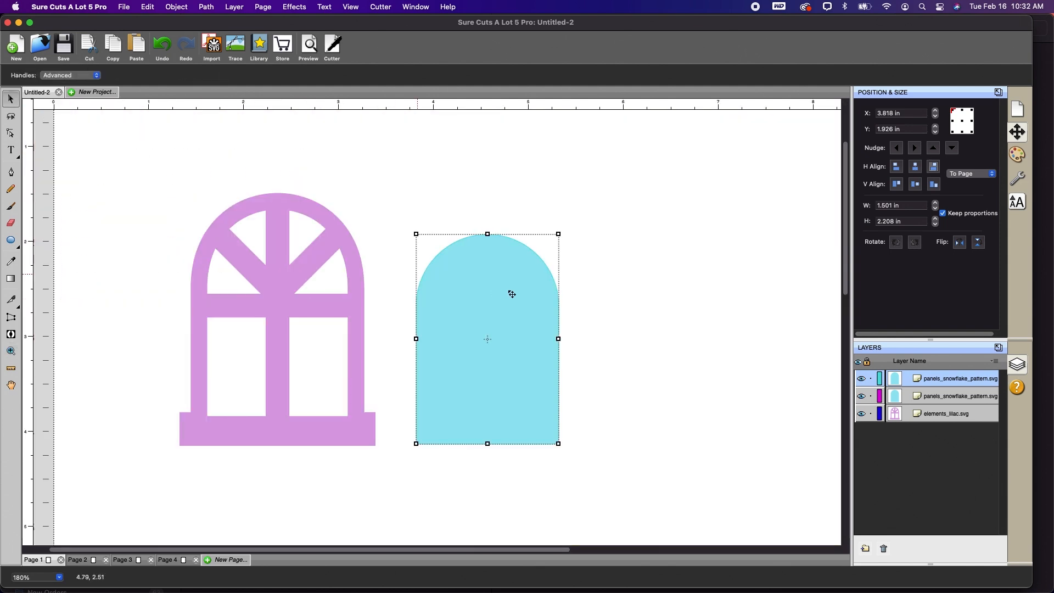
left_click_drag(527, 295, 317, 269)
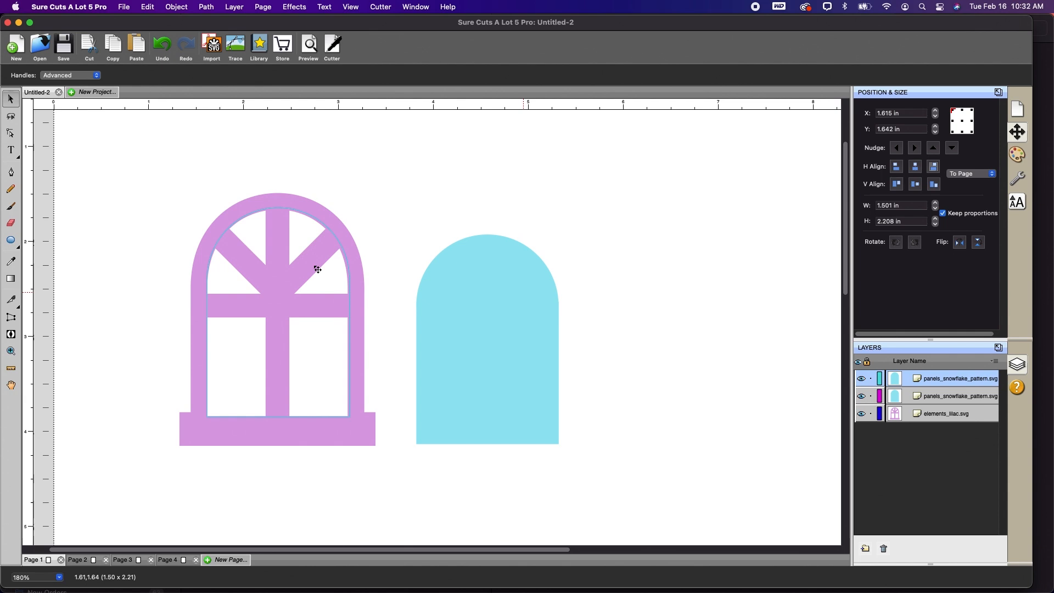
left_click_drag(317, 269, 317, 269)
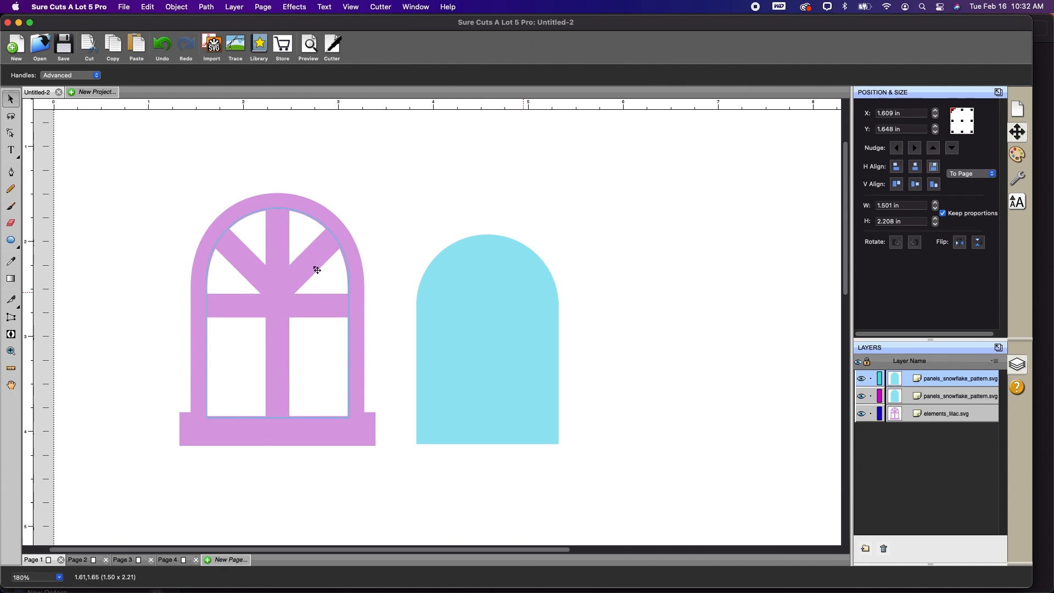
left_click_drag(318, 269, 317, 270)
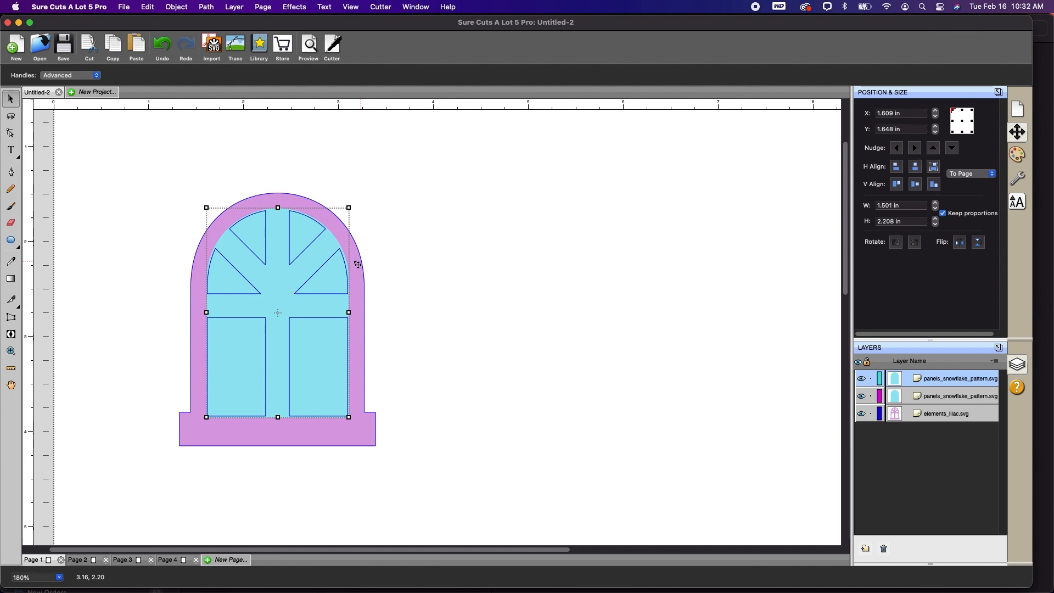
Select the lilac window and the overlaid arch and apply Back Minus Front to cut the bars out of the frame.
left_click(100, 173)
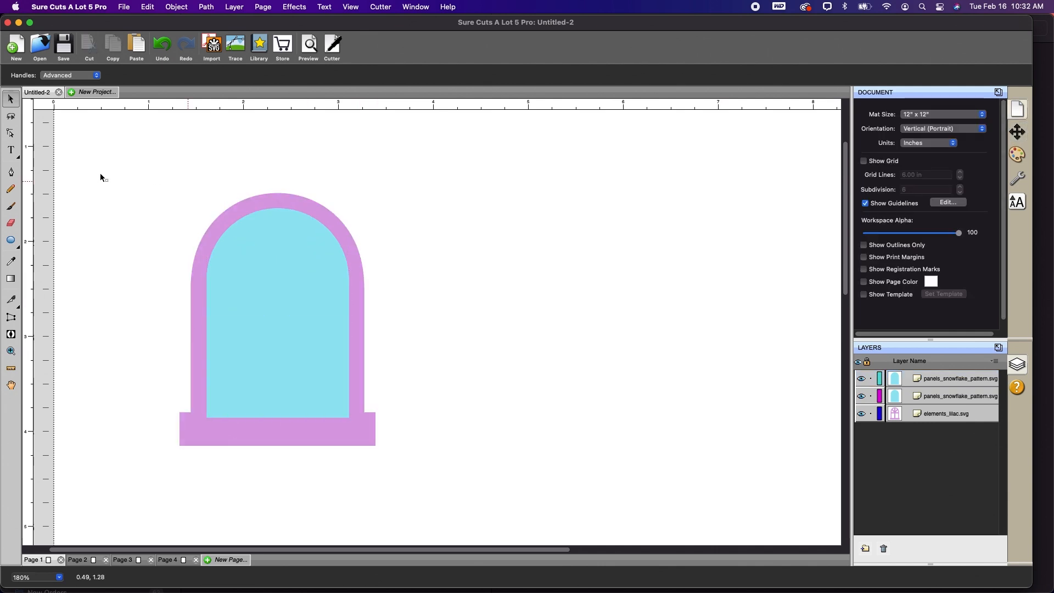
left_click_drag(134, 173, 496, 505)
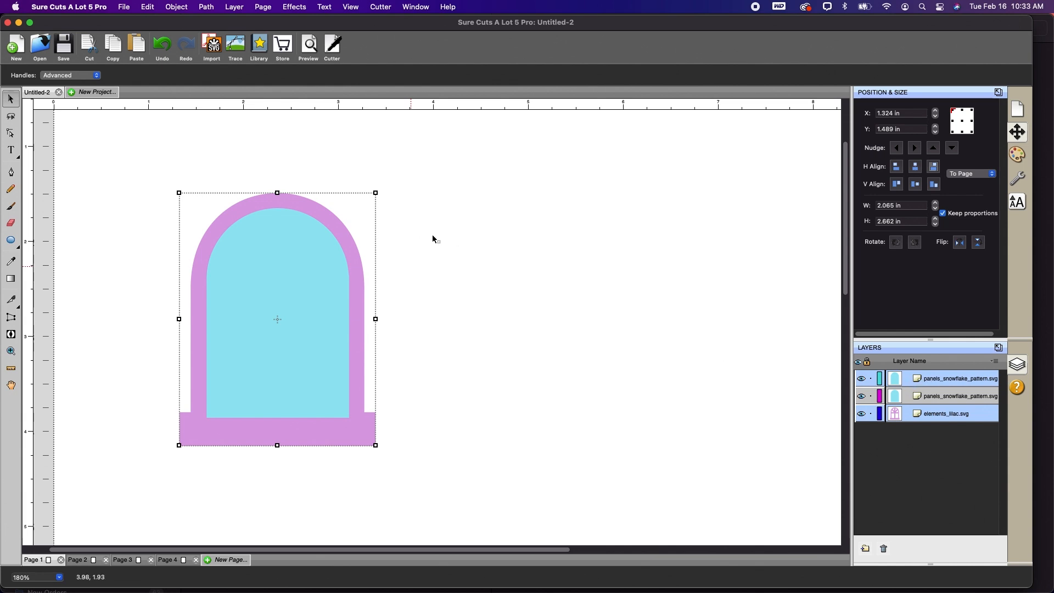
left_click(207, 7)
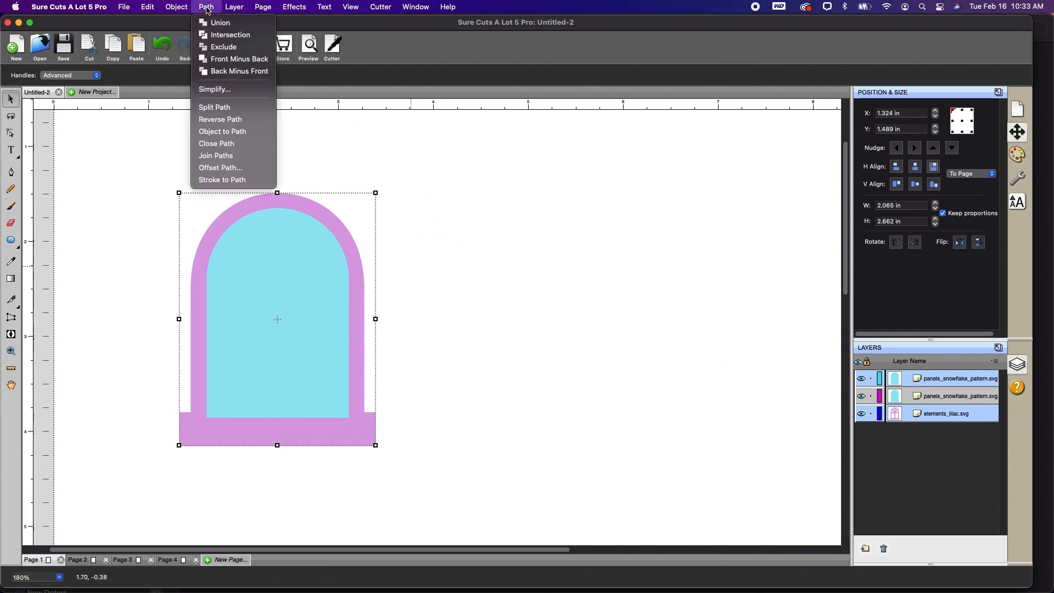
left_click(219, 71)
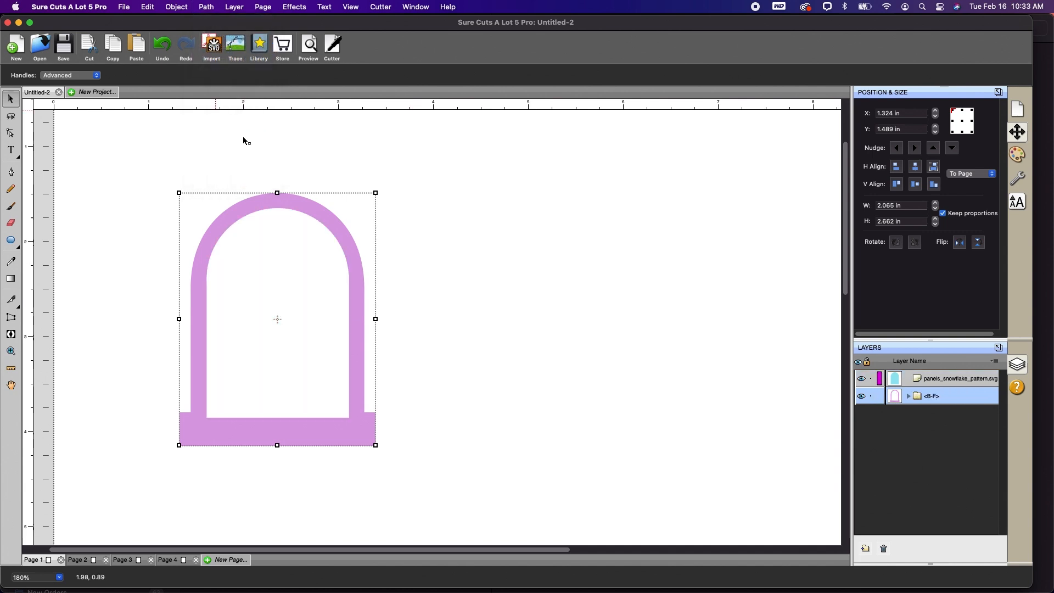
Copy and paste the open window frame, placing the duplicate beside the original at X 3.696 in, Y 1.751 in.
scroll(431, 272, "down", 3)
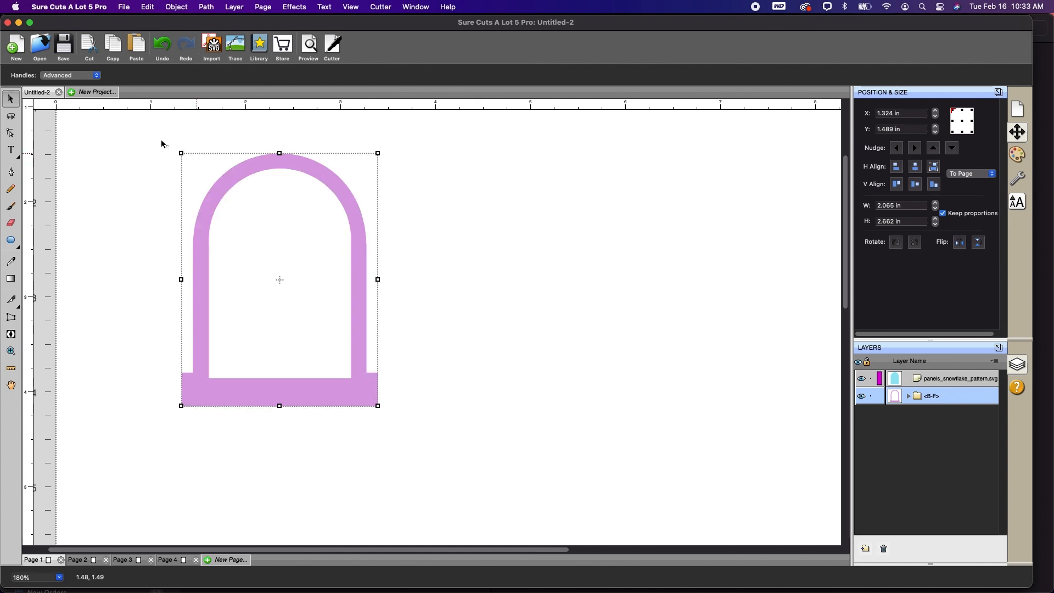
left_click(148, 7)
left_click(164, 65)
left_click(148, 6)
left_click(157, 77)
left_click_drag(388, 279, 586, 285)
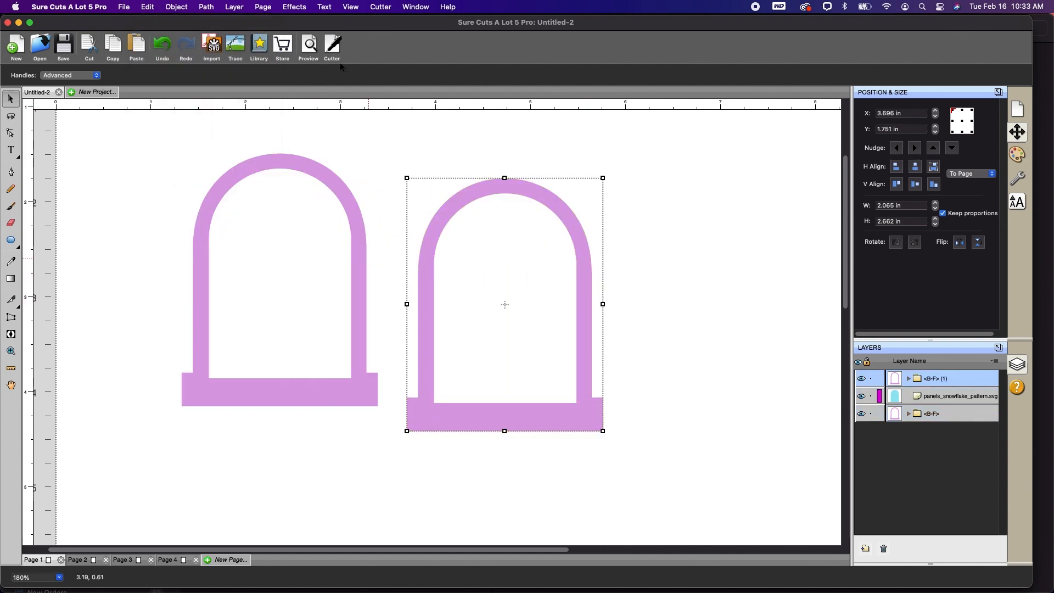
Copy the solid arch from Page 1 and paste two copies of it onto Page 3.
left_click(349, 7)
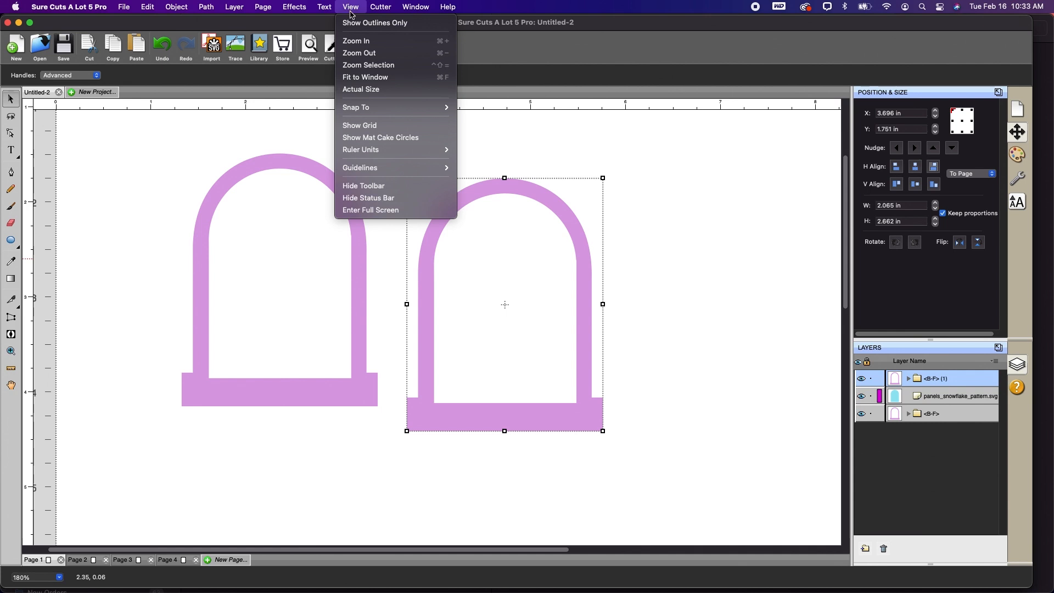
left_click(364, 78)
left_click(518, 214)
right_click(529, 221)
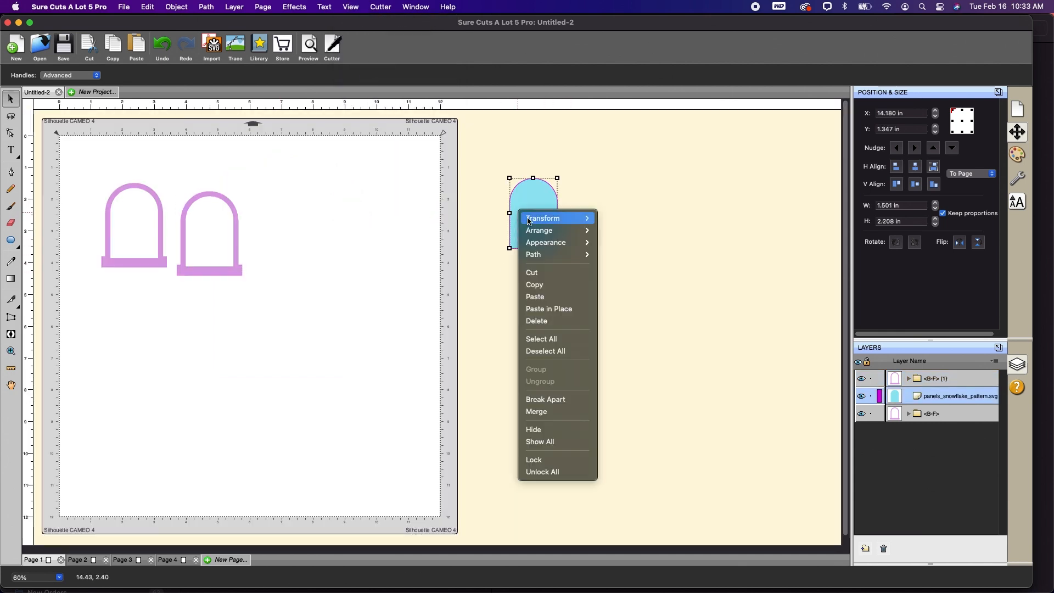
left_click(534, 285)
left_click(123, 560)
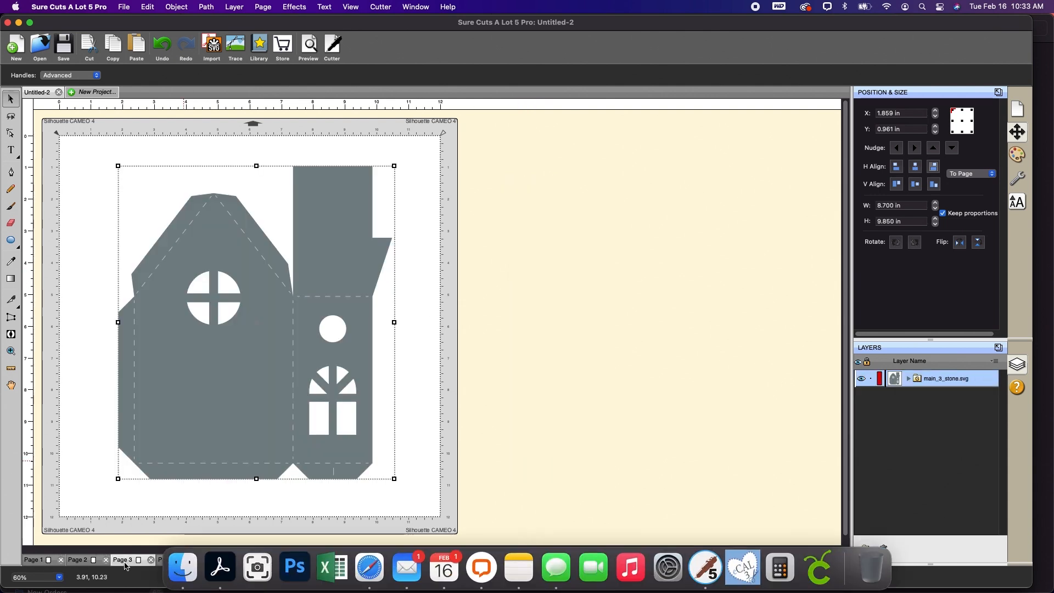
right_click(500, 279)
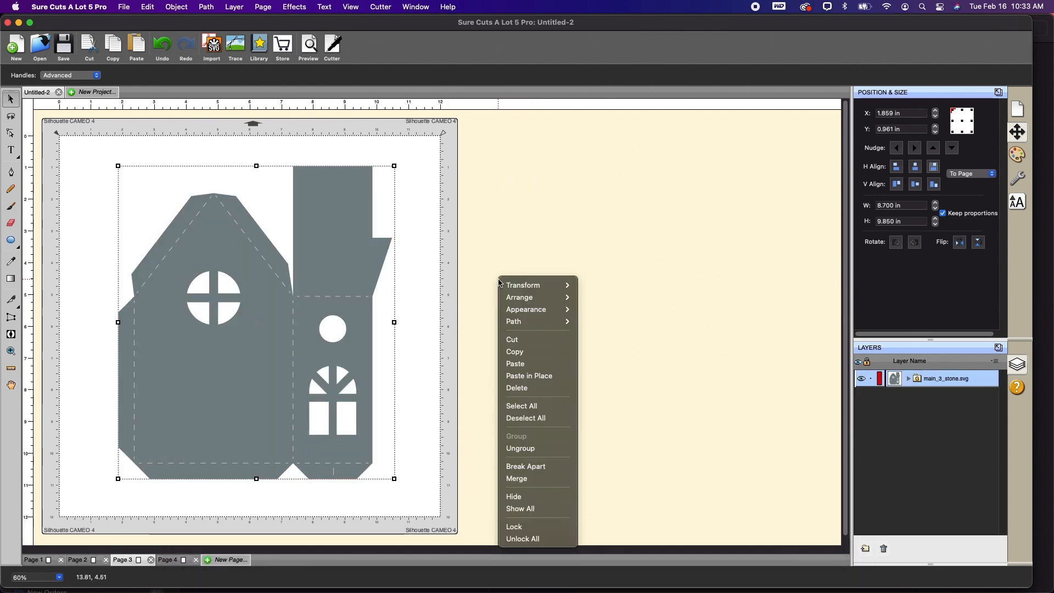
key("Return")
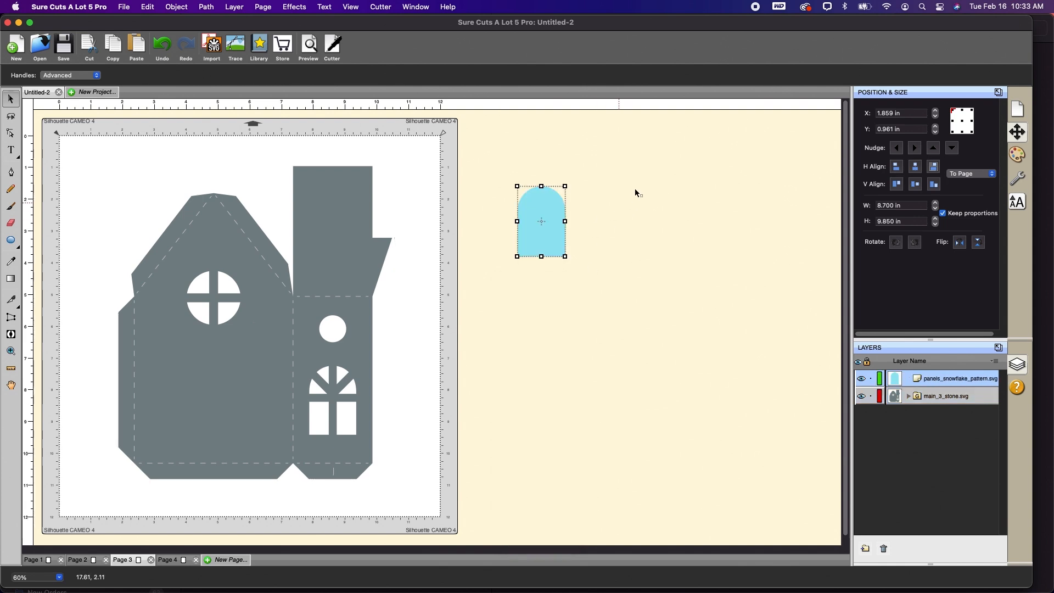
right_click(635, 188)
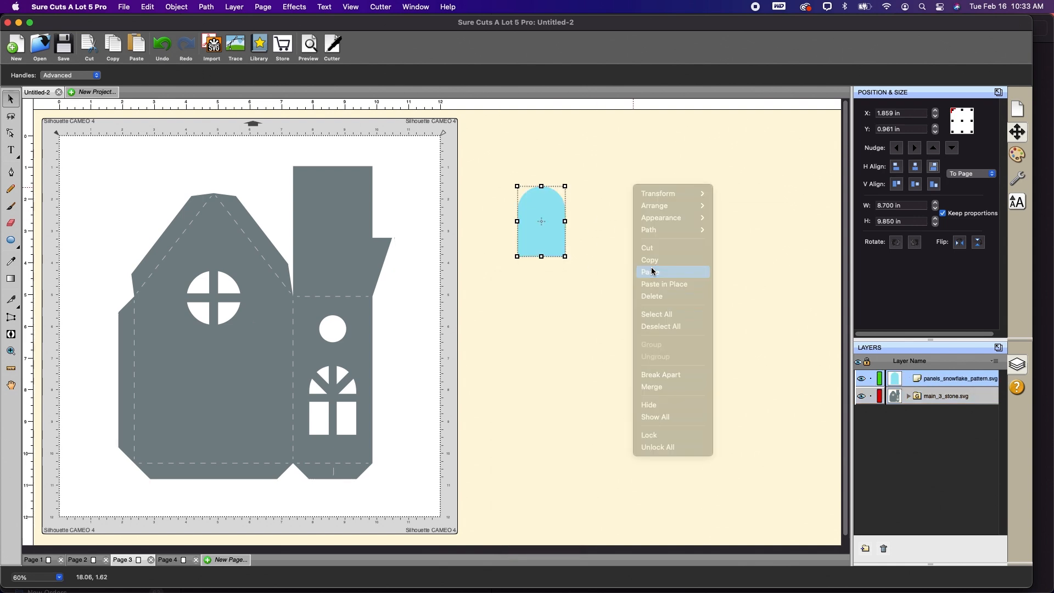
left_click(654, 271)
Move one arch copy over the barred arched window on Page 3, aligning it at X 7.859 in, Y 7.225 in.
left_click_drag(577, 243, 469, 405)
left_click(11, 351)
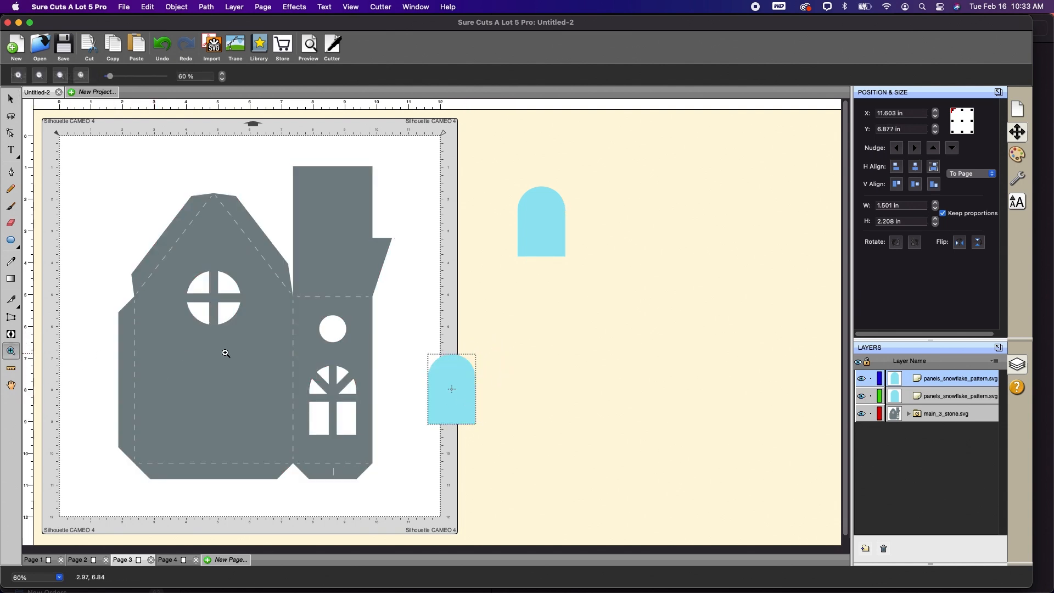
left_click_drag(241, 305, 490, 497)
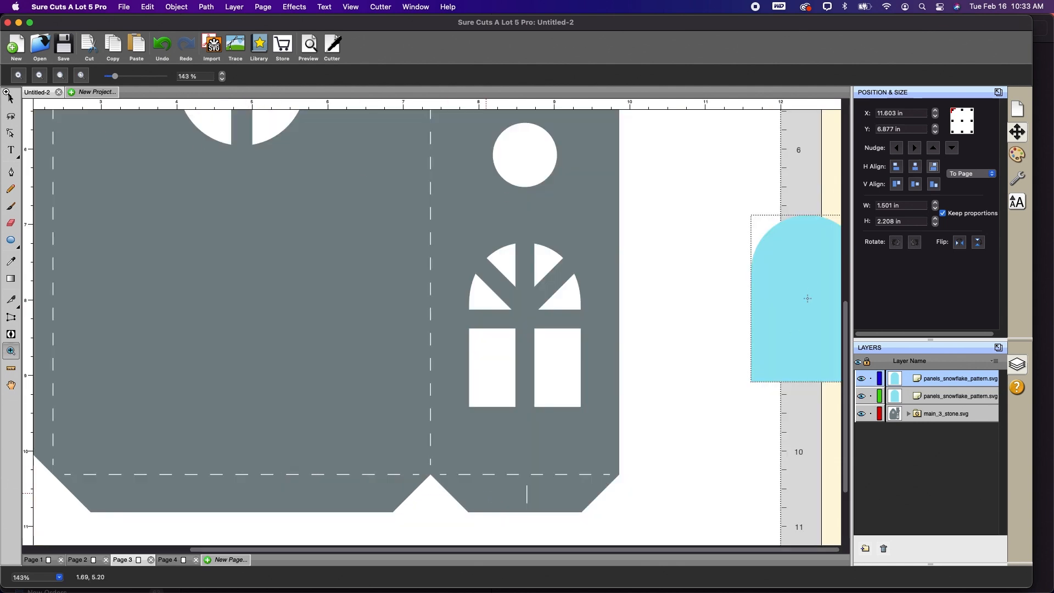
left_click(10, 99)
left_click(780, 273)
left_click_drag(780, 274, 503, 299)
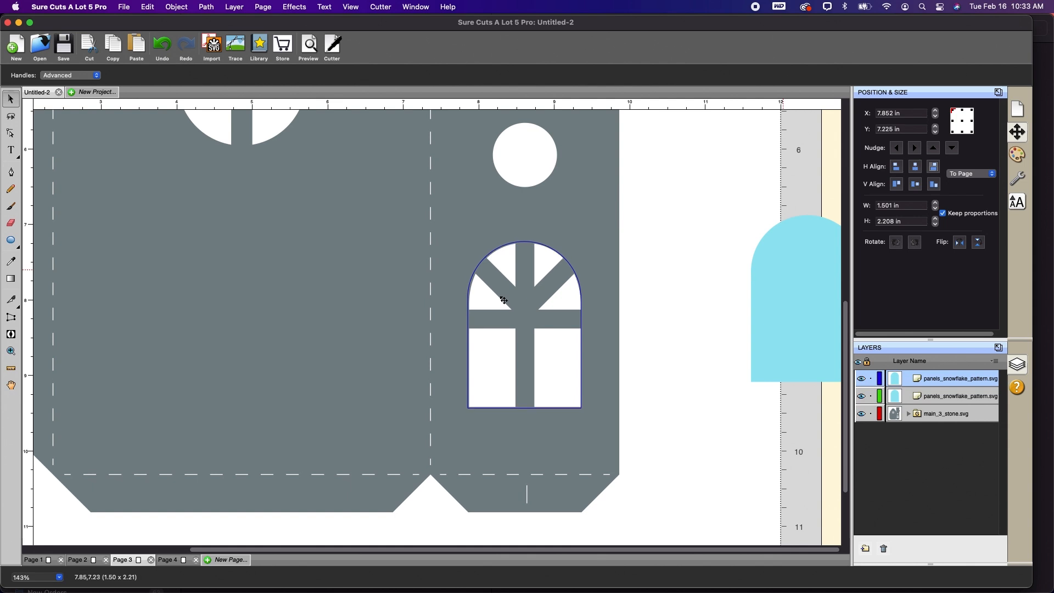
left_click_drag(504, 300, 504, 299)
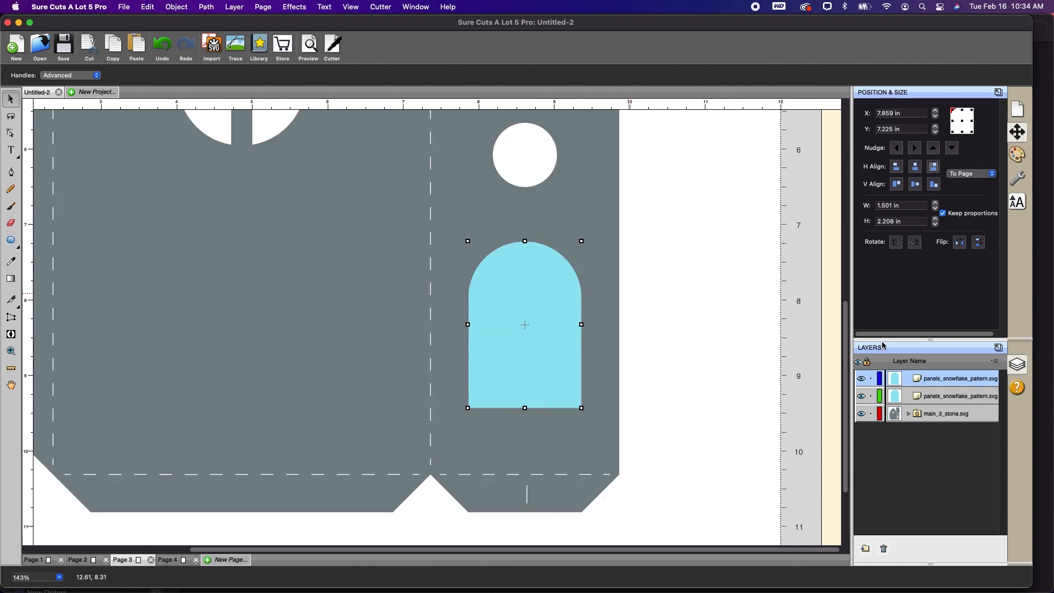
Expand the main_3_stone.svg group, toggle its upper sublayer's visibility to identify it, and lock that white sublayer.
left_click(909, 414)
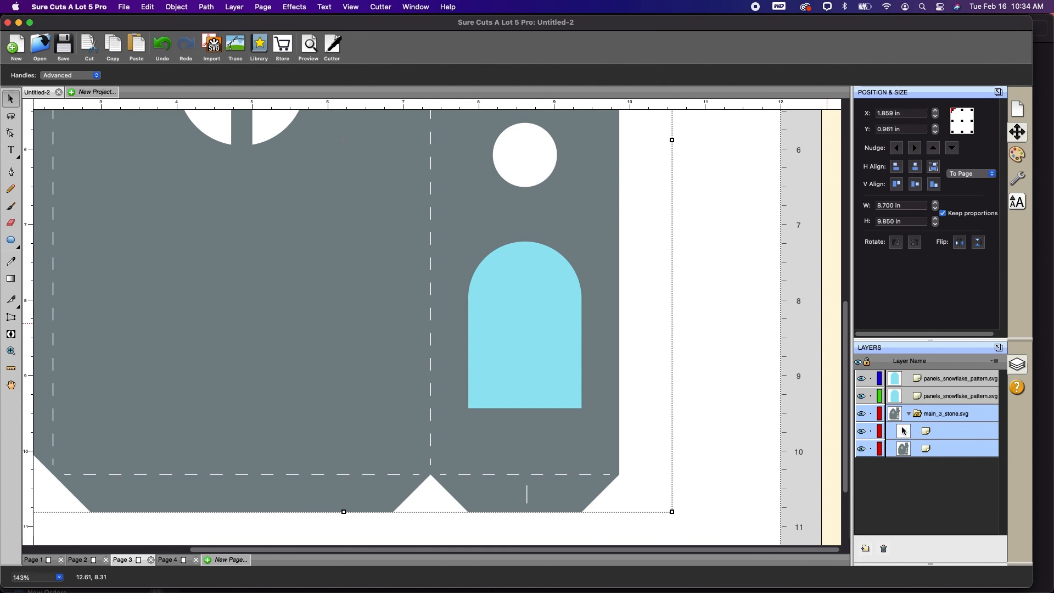
left_click(861, 432)
left_click(861, 432)
left_click(861, 432)
left_click(862, 432)
left_click(871, 432)
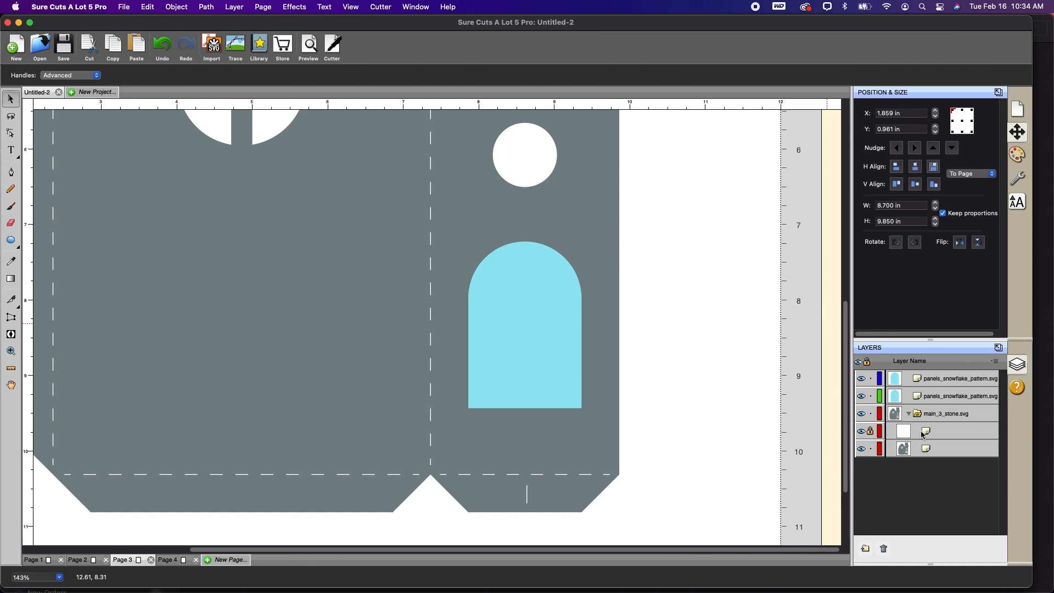
Select the arch over the window together with the unlocked stone wall sublayer and apply Back Minus Front to cut out the bars.
left_click(935, 396)
left_click(861, 379)
left_click(861, 379)
left_click(861, 379)
left_click(862, 379)
left_click(862, 379)
left_click(861, 379)
left_click(954, 384)
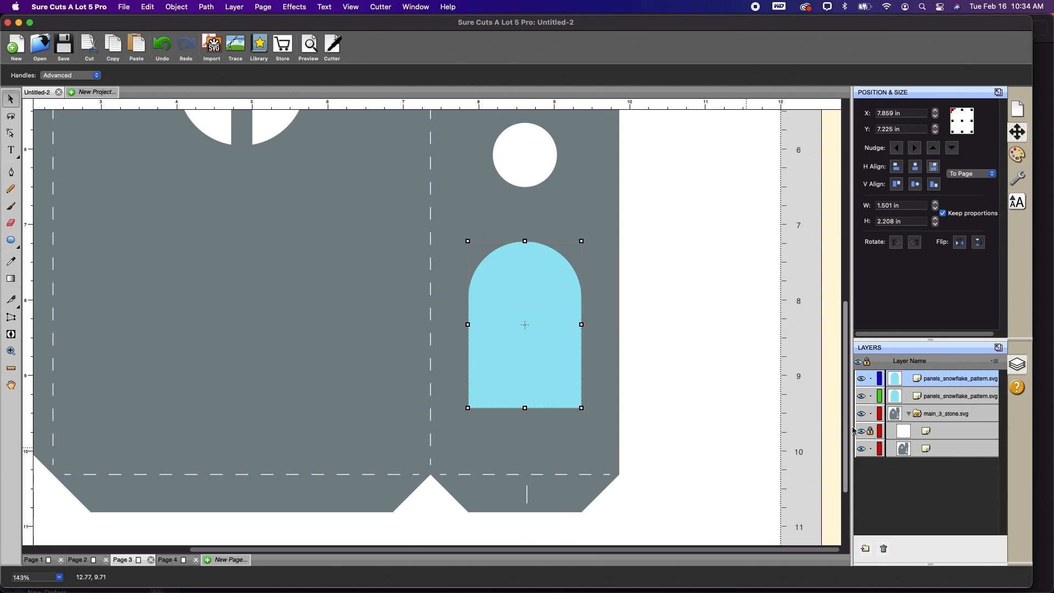
left_click(944, 451)
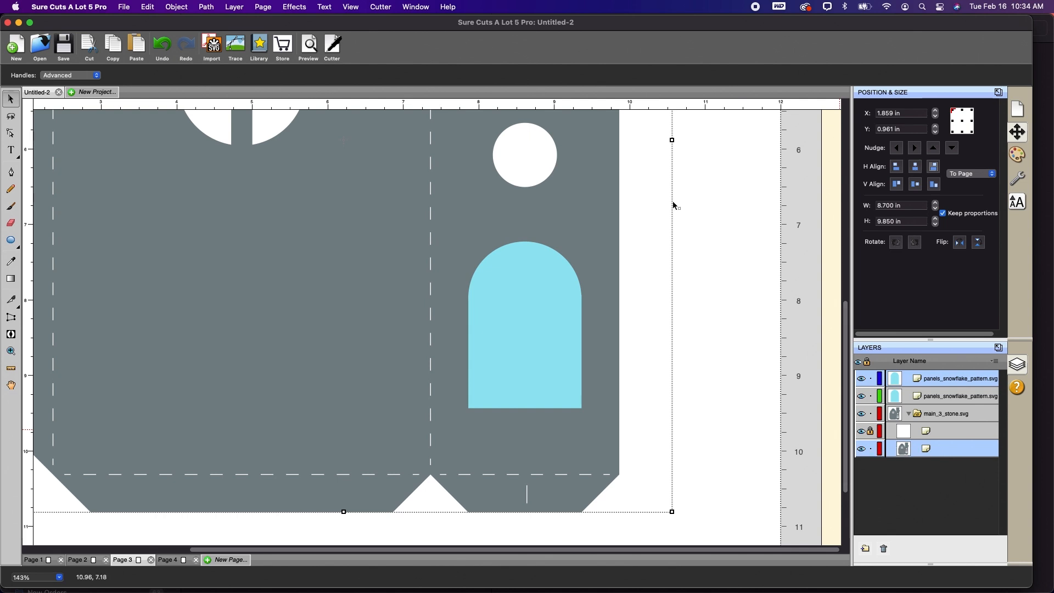
left_click(208, 8)
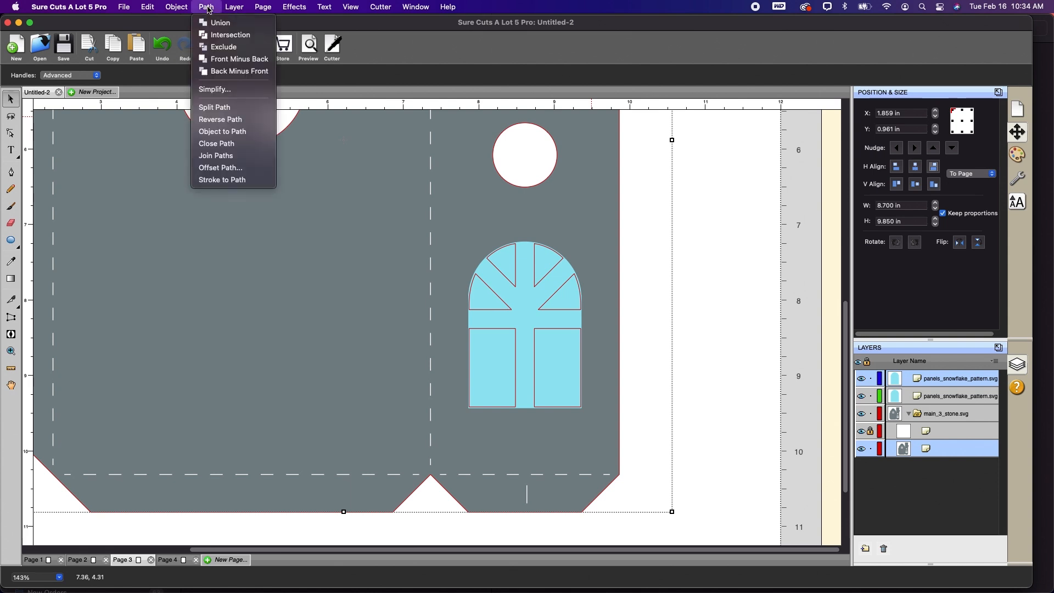
left_click(223, 71)
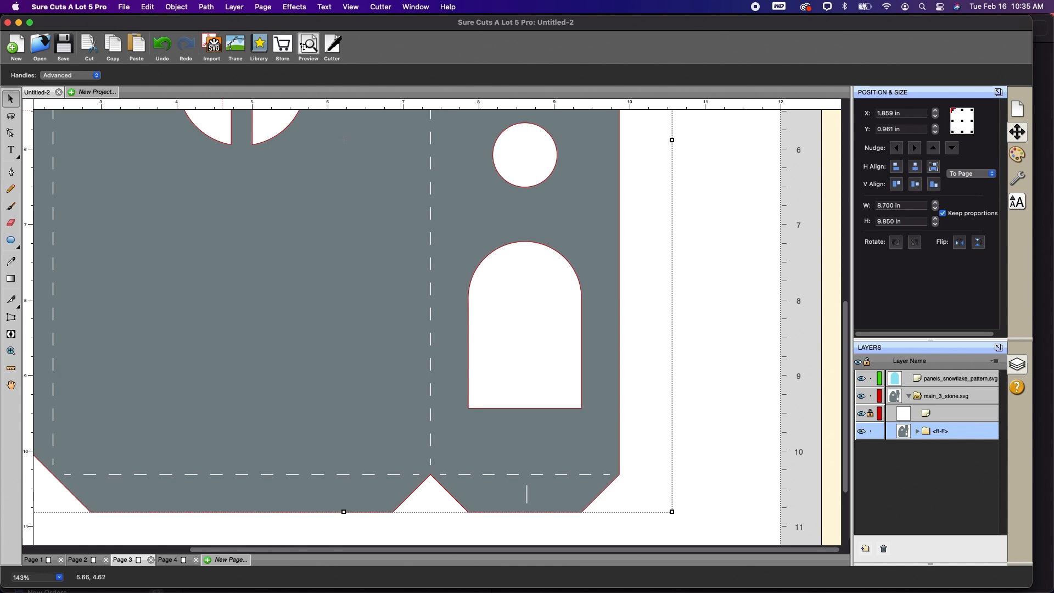
Cut the spare solid arch from Page 3 and paste it onto Page 4.
left_click(353, 8)
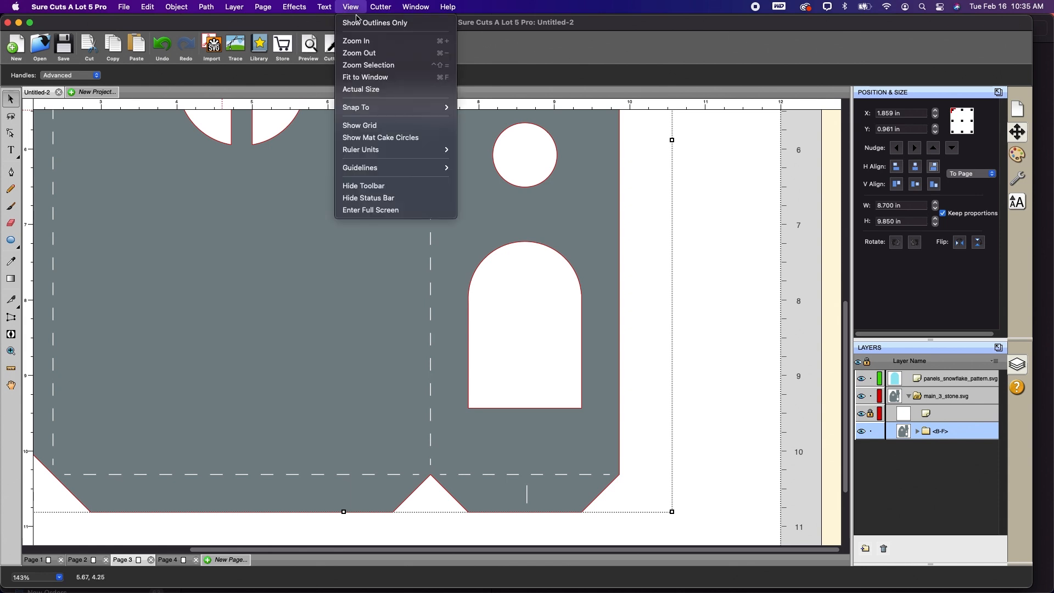
left_click(366, 76)
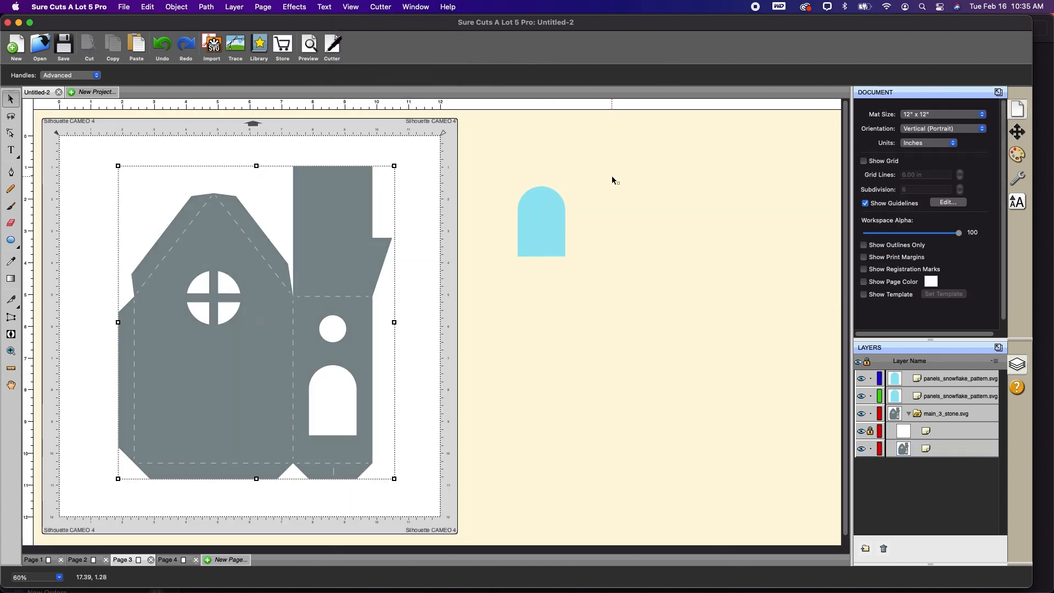
left_click(548, 215)
right_click(547, 215)
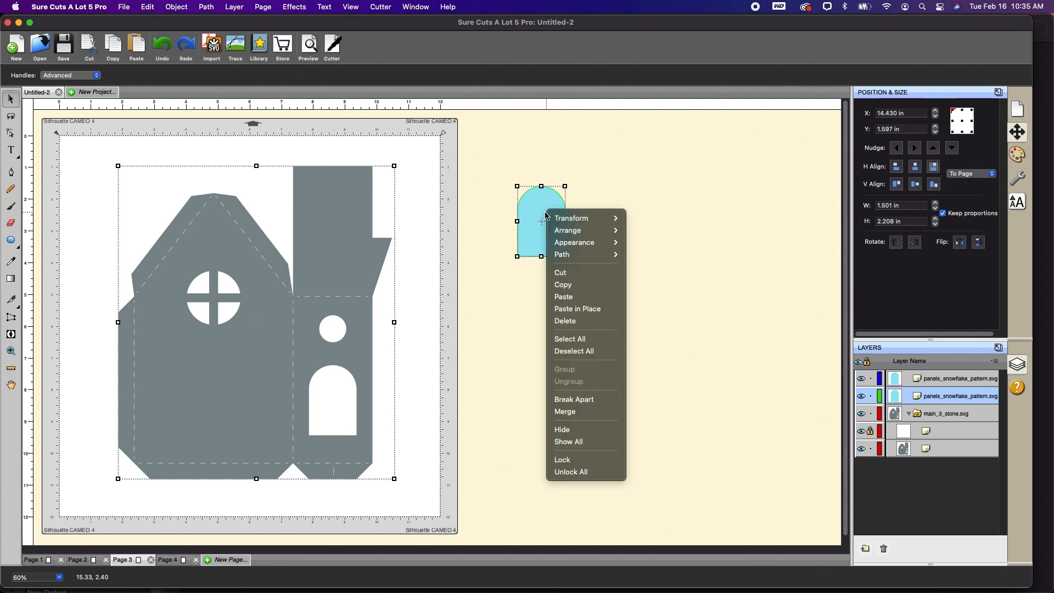
left_click(565, 273)
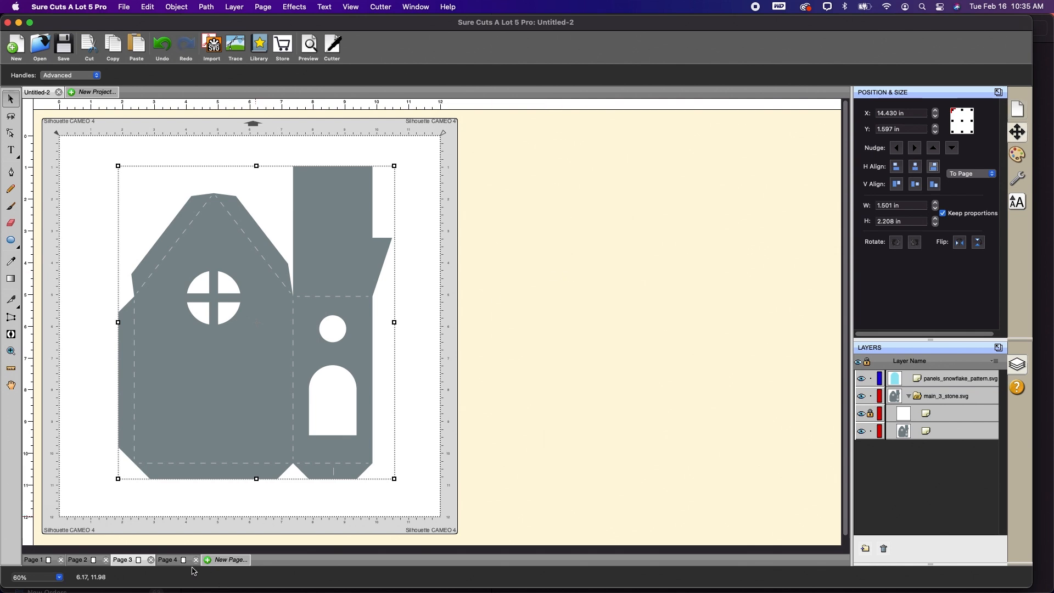
left_click(171, 560)
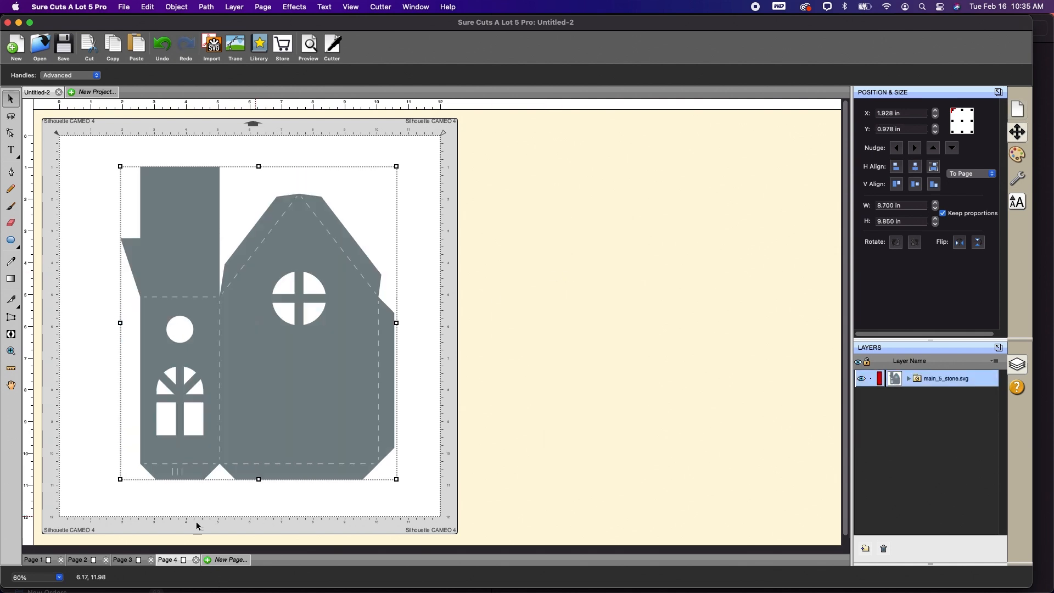
right_click(496, 311)
left_click(516, 395)
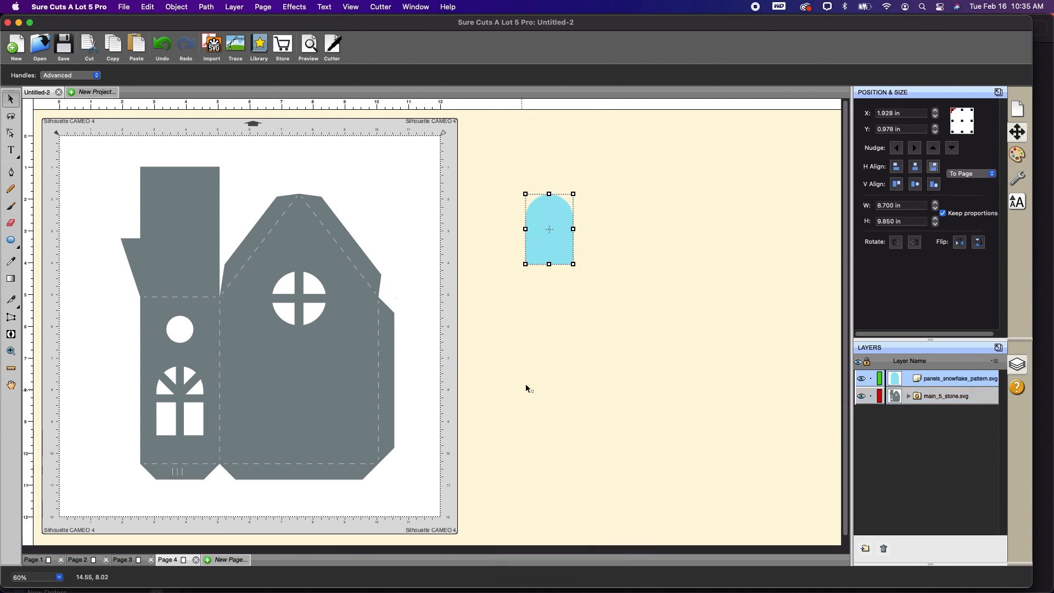
Move the arch beside the barred arched window on Page 4 and lock the white upper sublayer of main_5_stone.svg.
left_click_drag(539, 258, 102, 435)
left_click(12, 353)
left_click_drag(62, 338, 281, 469)
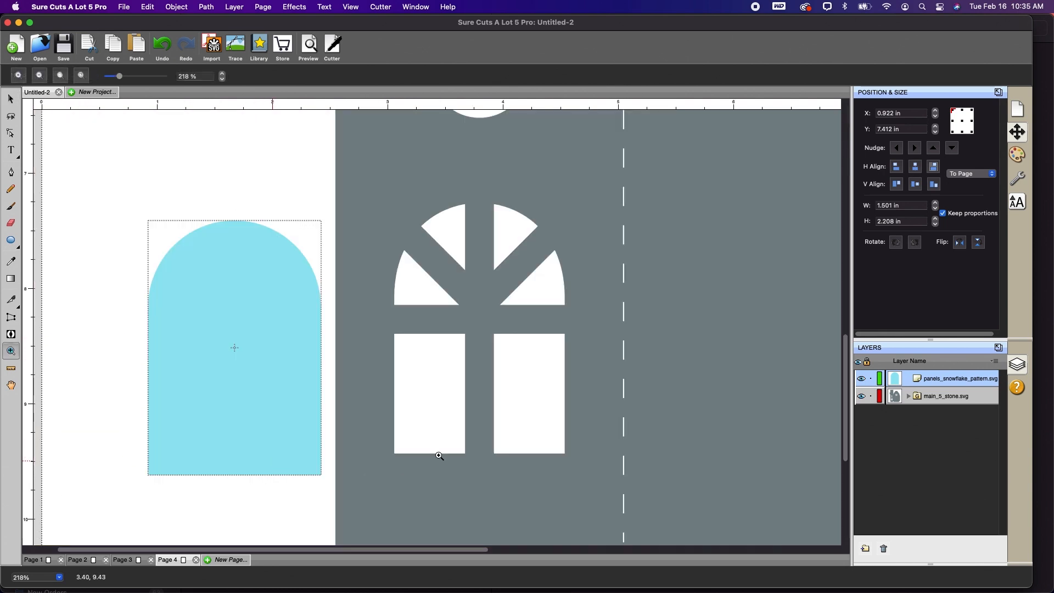
left_click(909, 397)
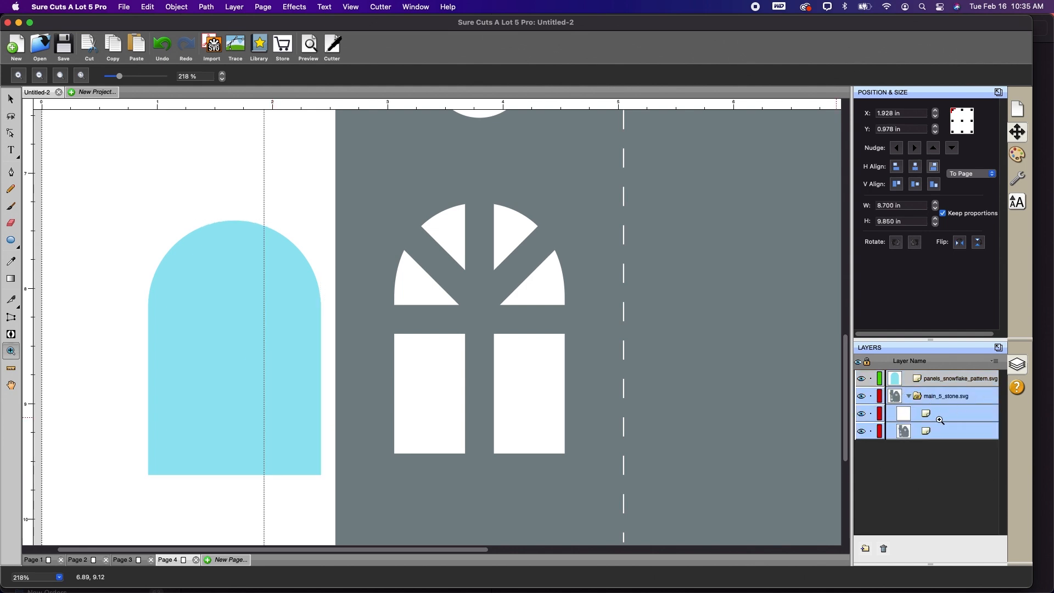
left_click(871, 414)
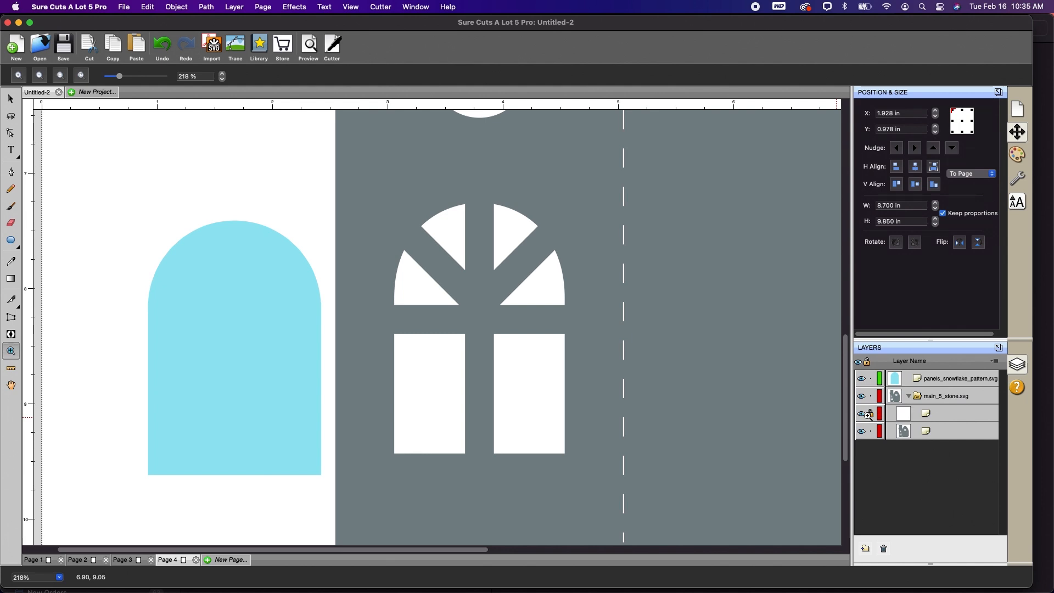
Place the solid arch over the barred window, aligned with its opening at X 3.051 in, Y 7.236 in.
left_click(11, 99)
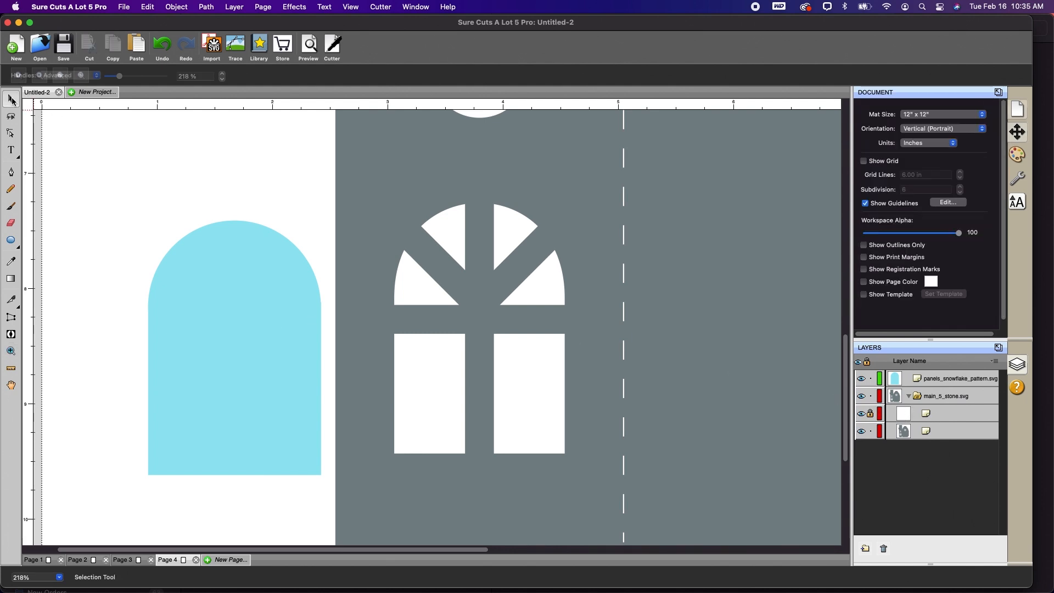
left_click_drag(207, 306, 455, 287)
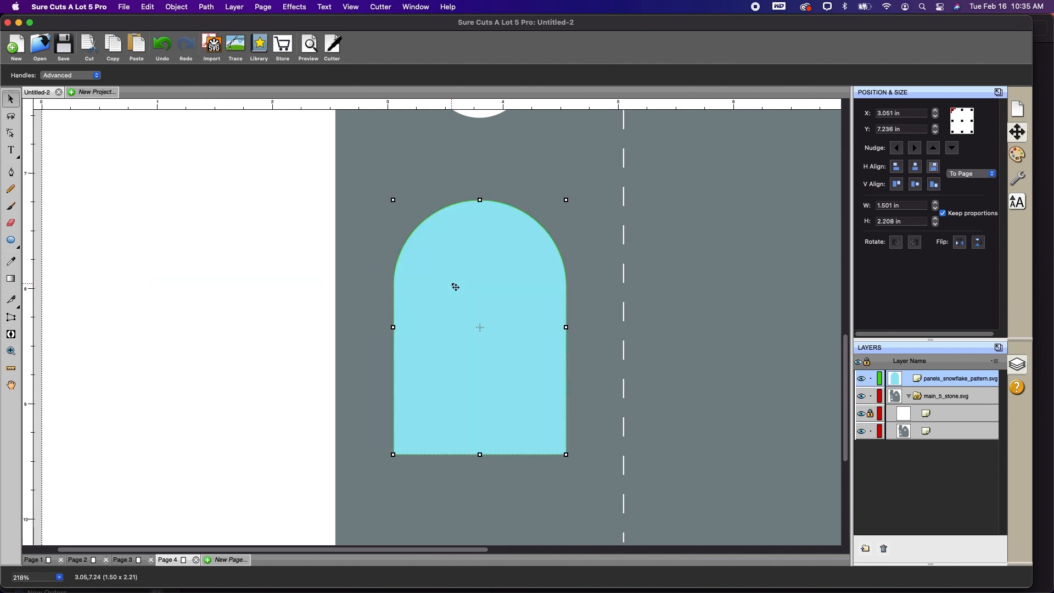
left_click(249, 250)
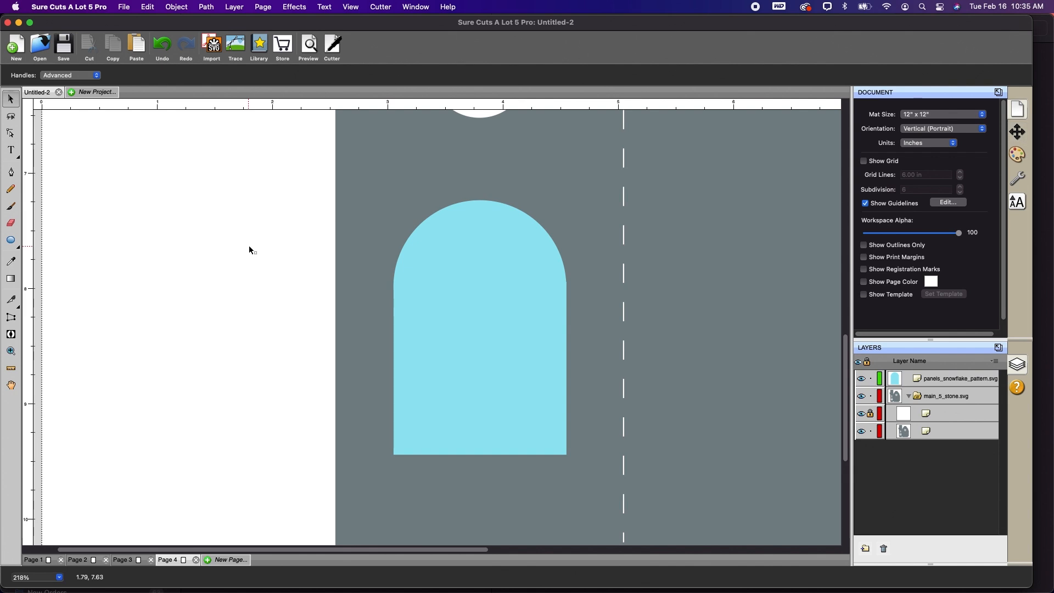
Select the arch and the unlocked main_5_stone.svg wall sublayer and subtract the arch with Back Minus Front.
left_click(956, 380)
left_click(947, 430)
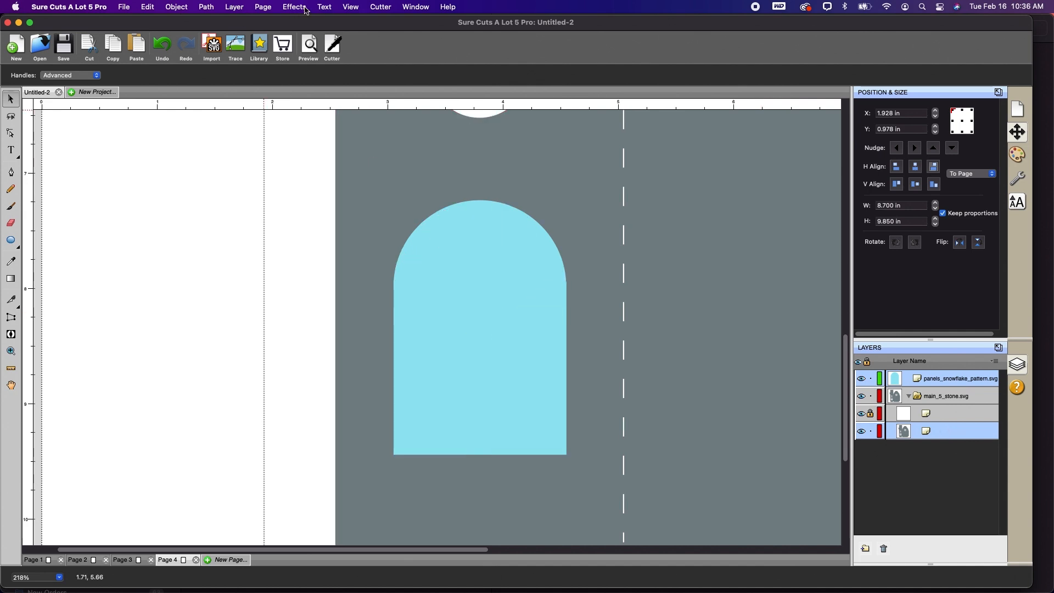
left_click(211, 8)
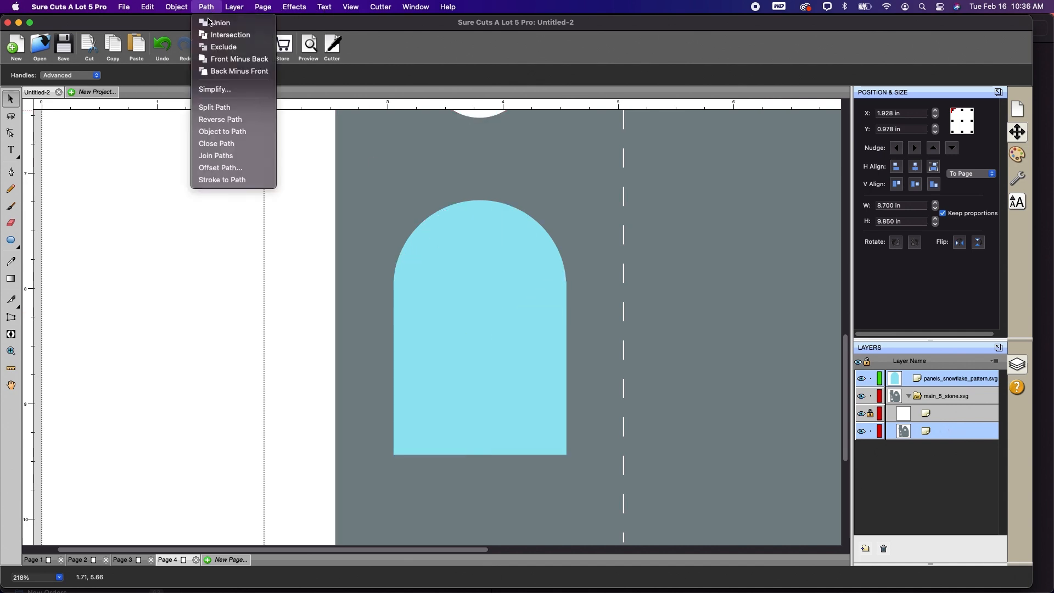
left_click(214, 71)
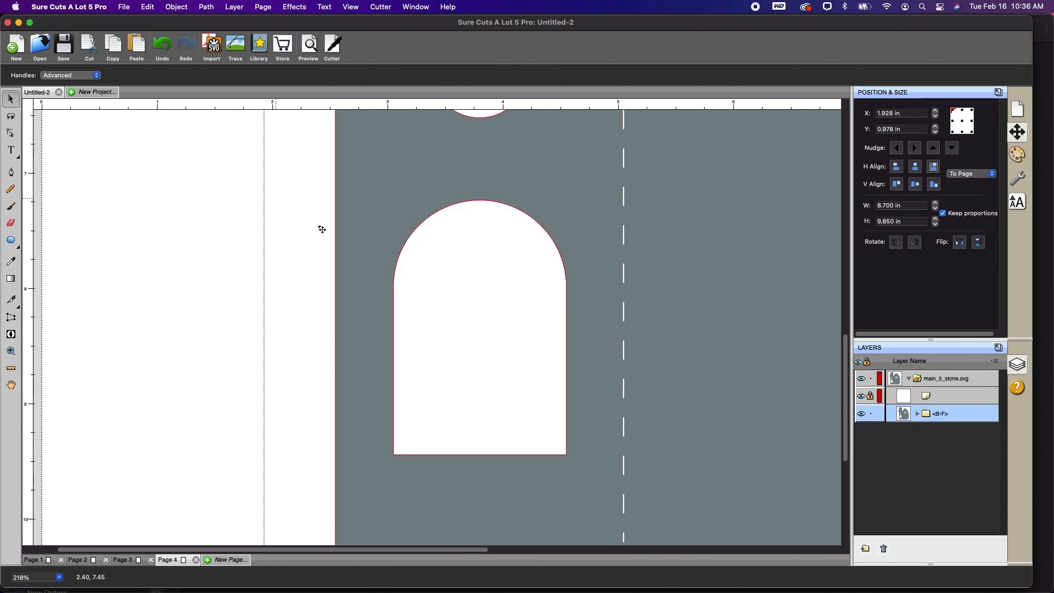
Review all four pages at full-page view to check the arched openings in the frames, panels and walls.
left_click(351, 7)
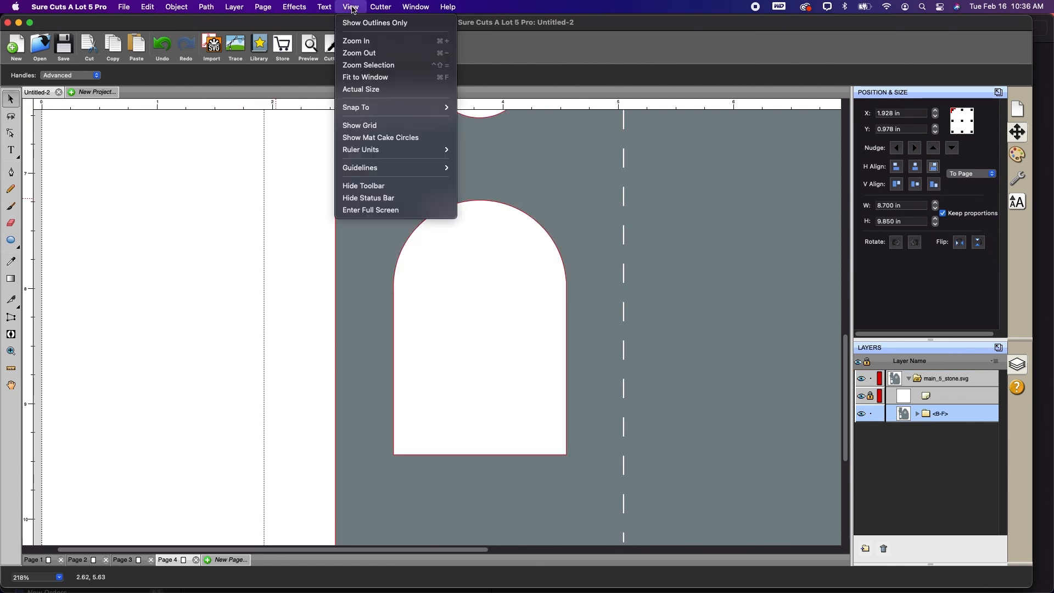
left_click(365, 77)
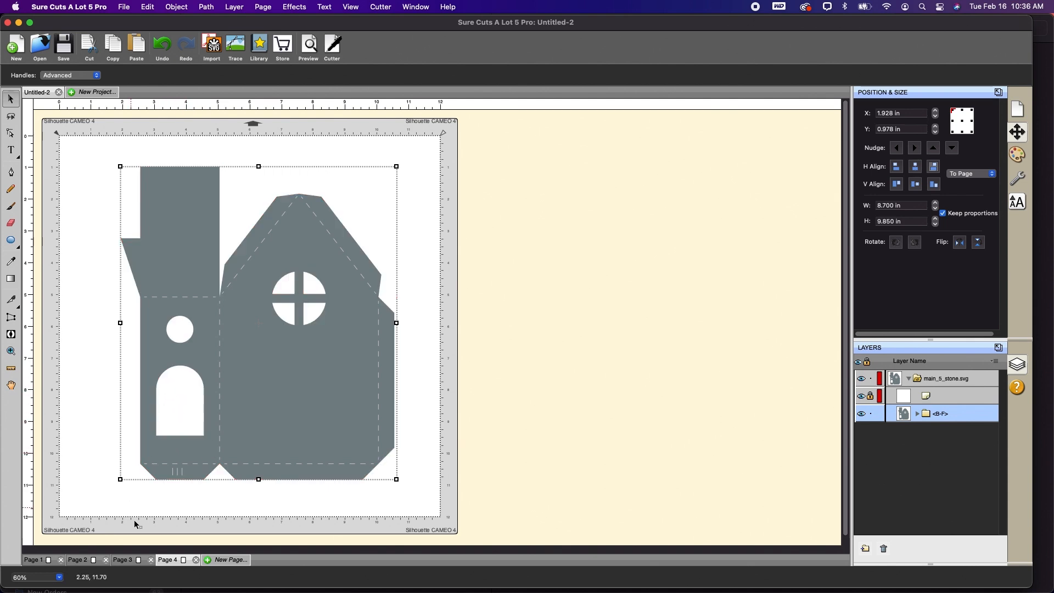
left_click(42, 564)
left_click(77, 560)
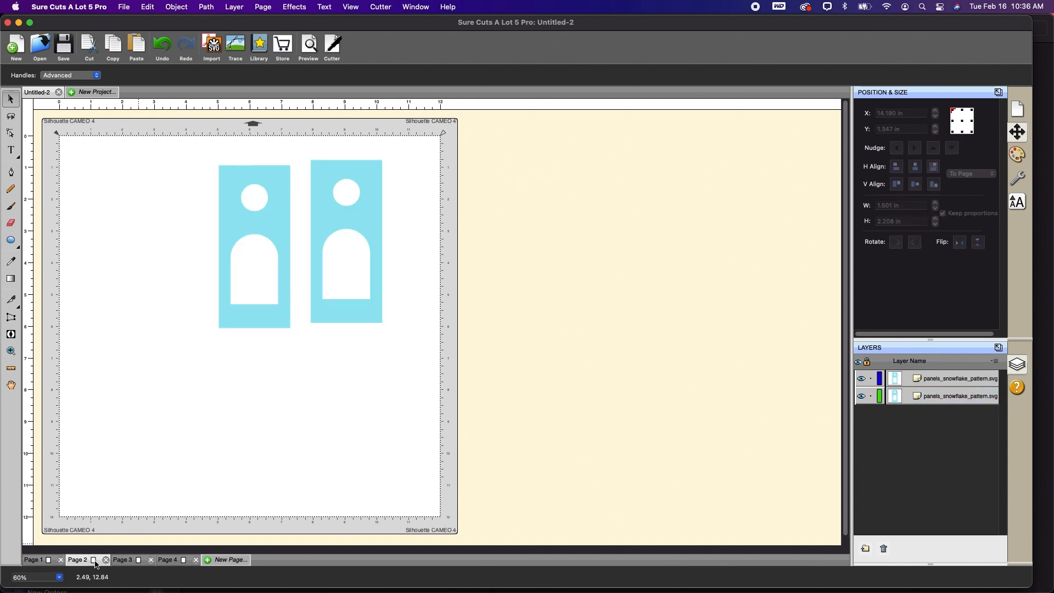
left_click(47, 562)
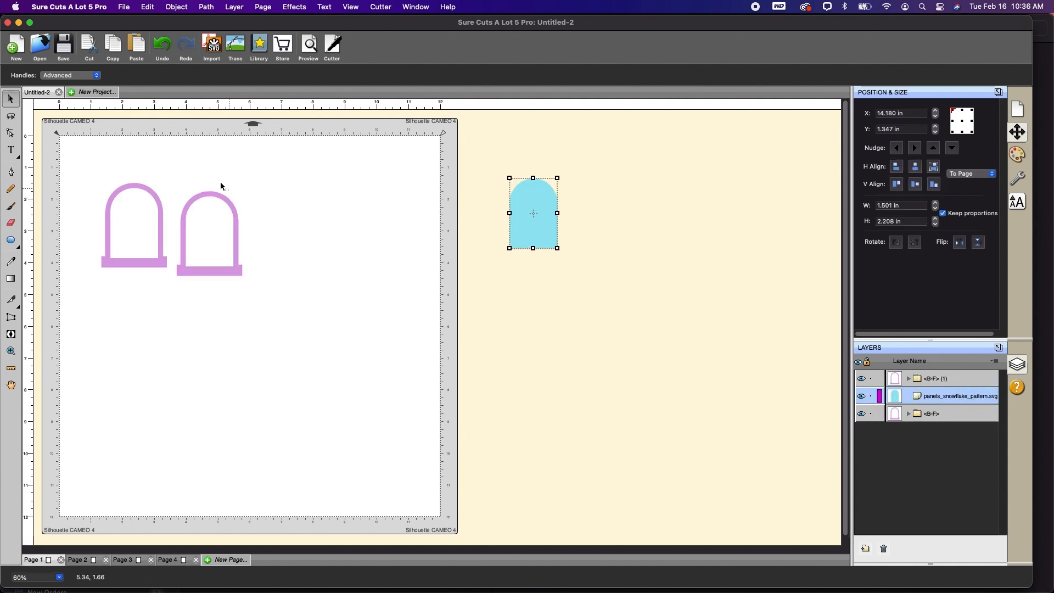
left_click(139, 561)
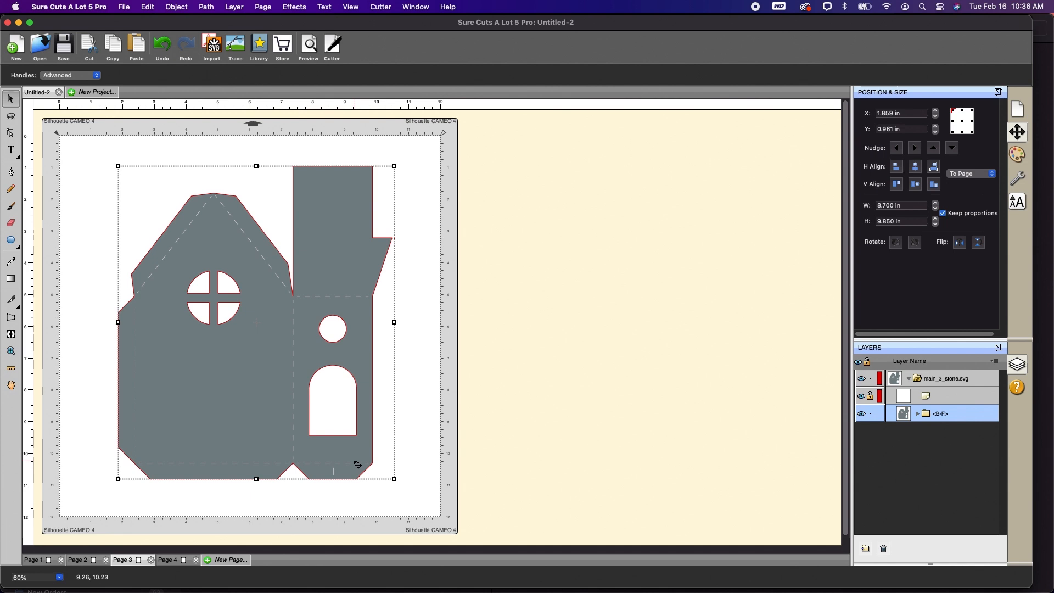
left_click(170, 560)
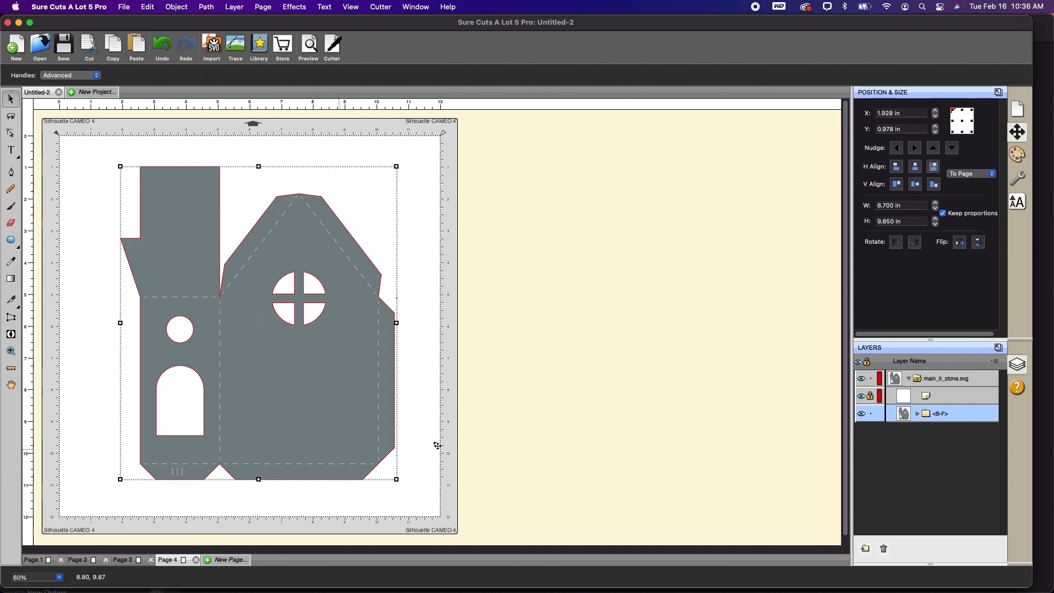